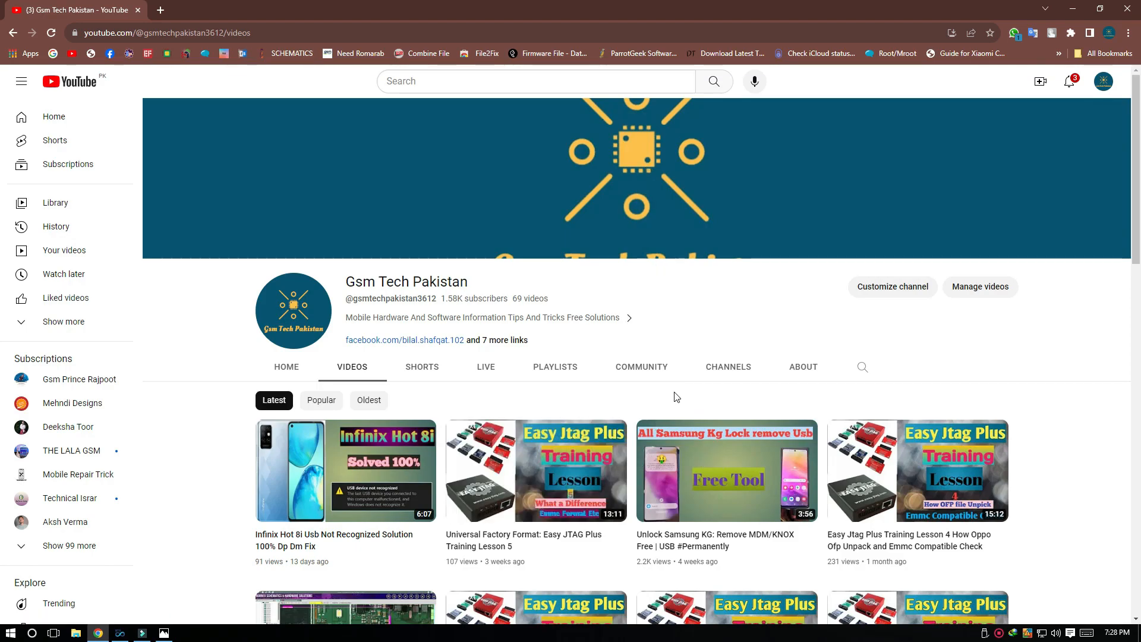
# Step: Minimize the browser and look through the chip photos stored in the desktop's emmc folder
pyautogui.moveTo(699, 478)
pyautogui.click(1067, 17)
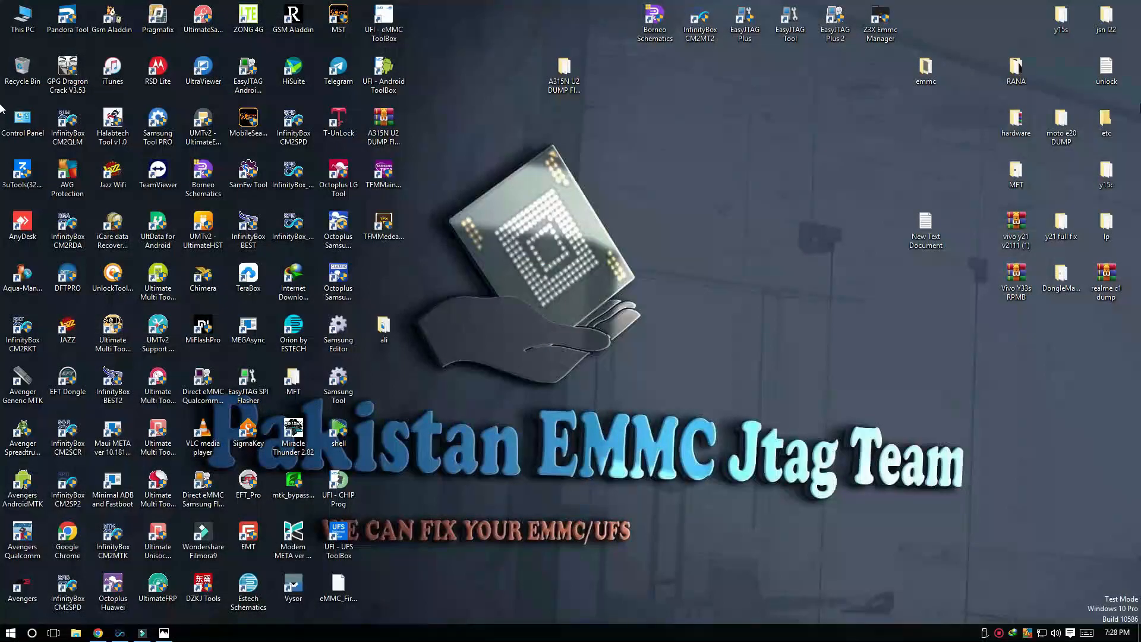
pyautogui.doubleClick(928, 75)
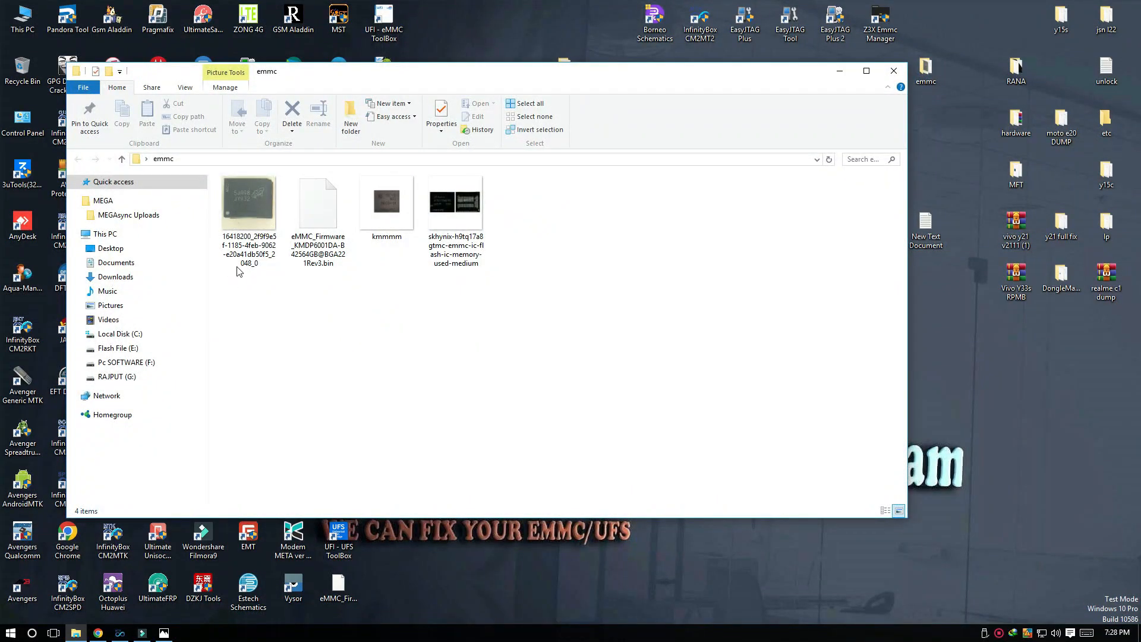
pyautogui.doubleClick(240, 261)
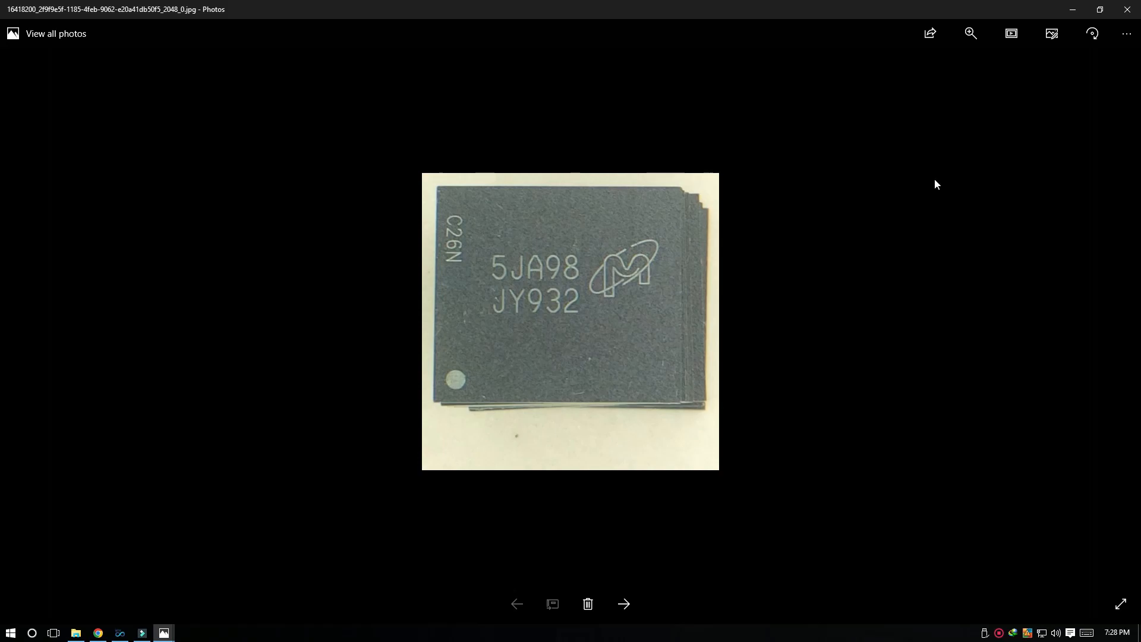
pyautogui.click(624, 604)
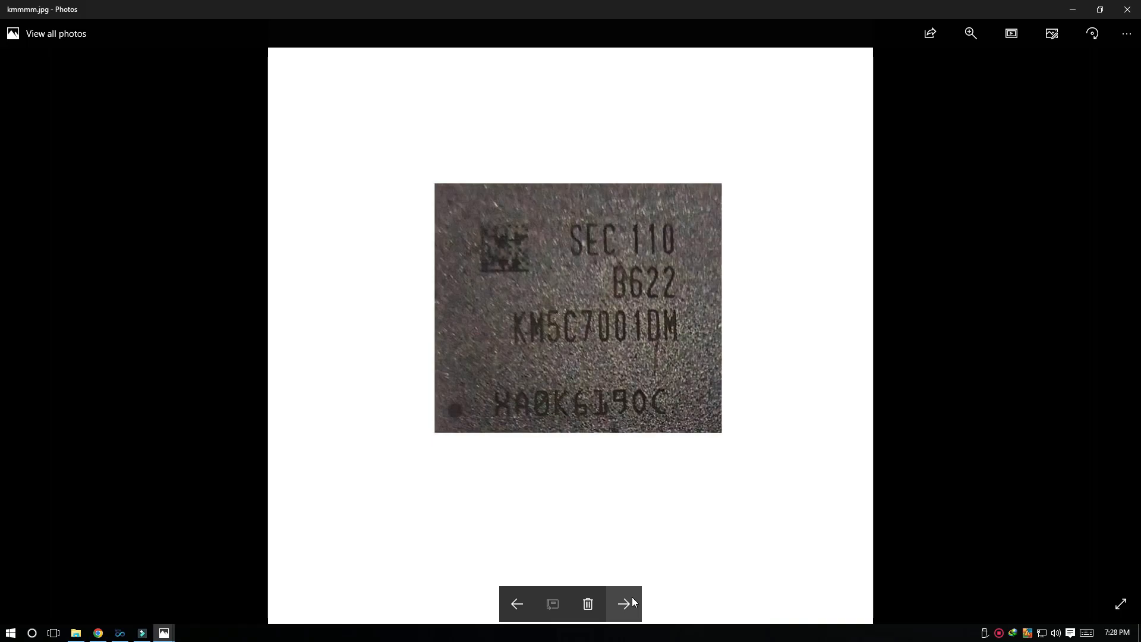
pyautogui.click(632, 602)
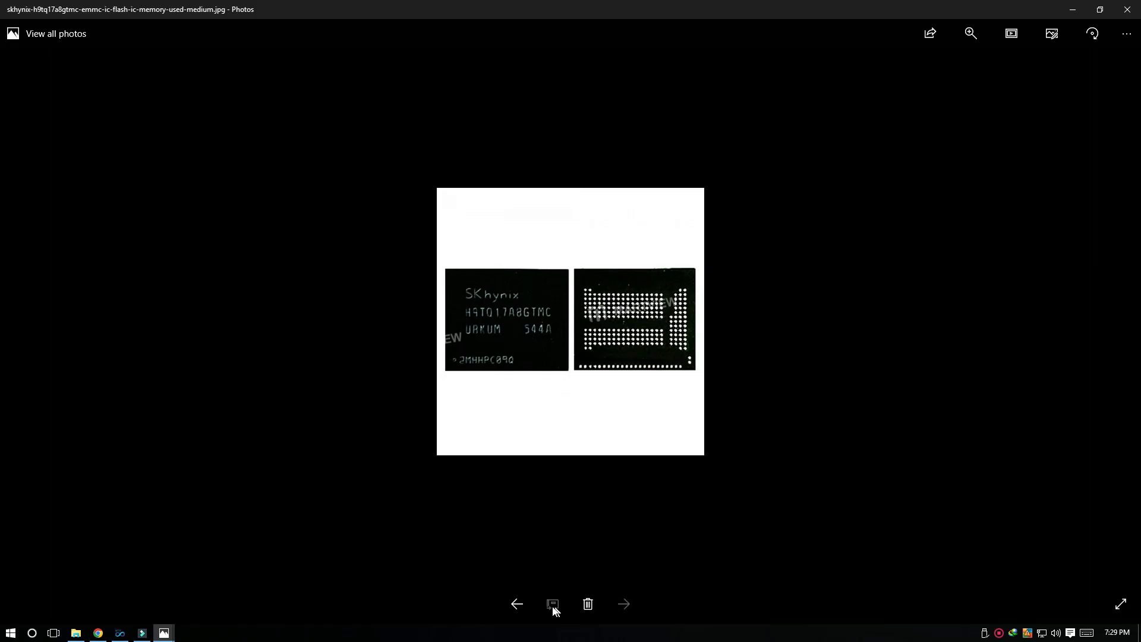
pyautogui.click(525, 607)
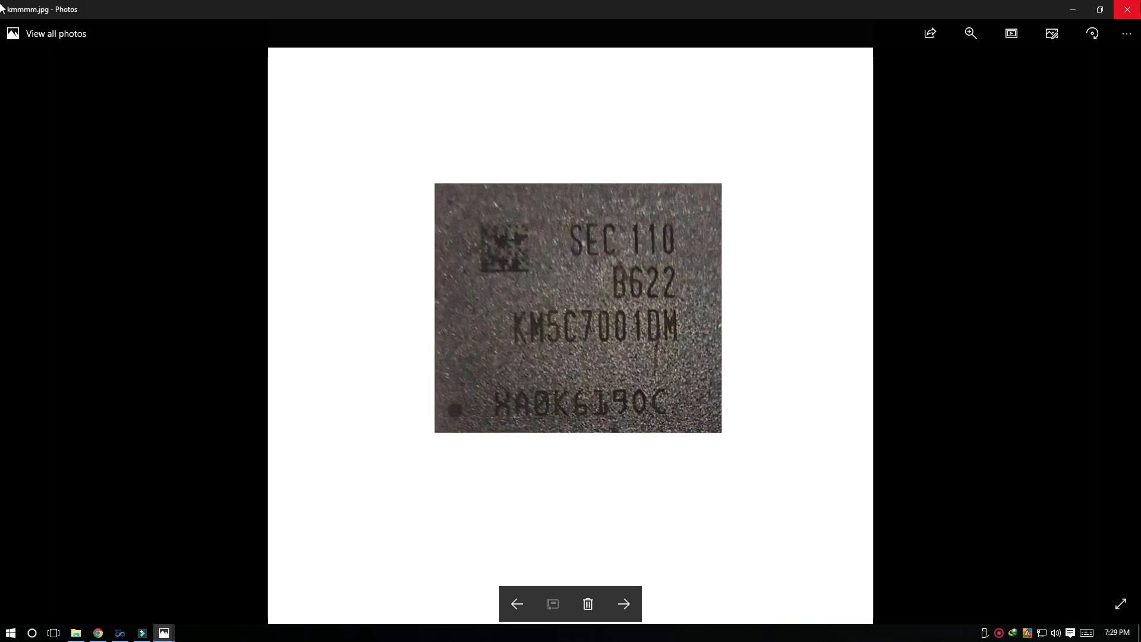
pyautogui.click(1126, 9)
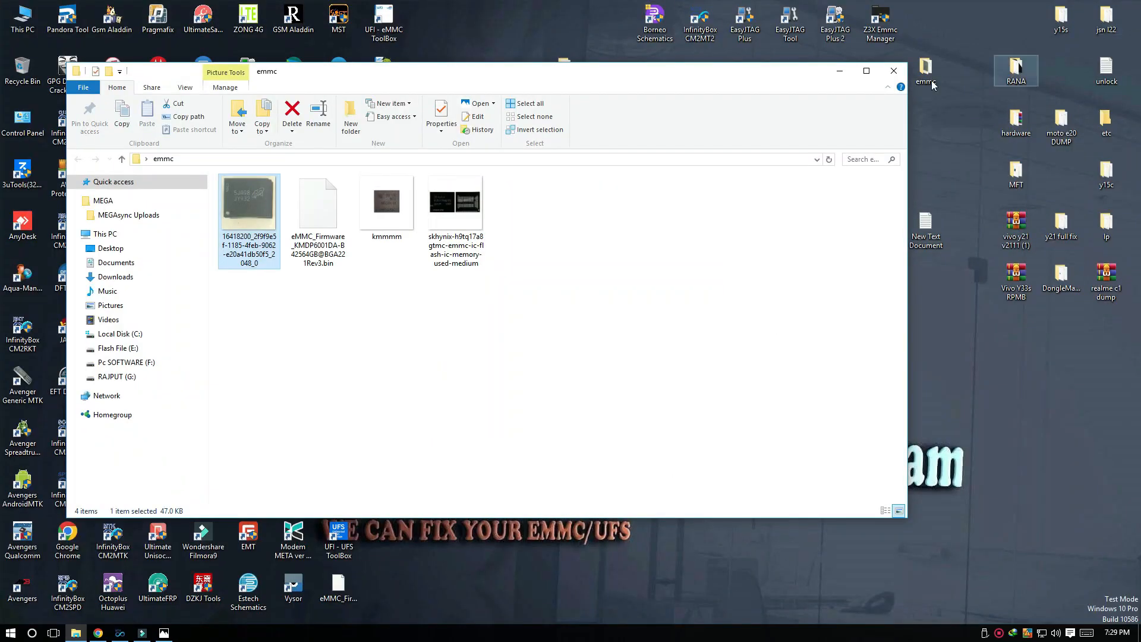
# Step: Launch EasyJTAG Plus from the desktop, allow eMMC_tool.exe to make changes, and maximize its window
pyautogui.click(745, 37)
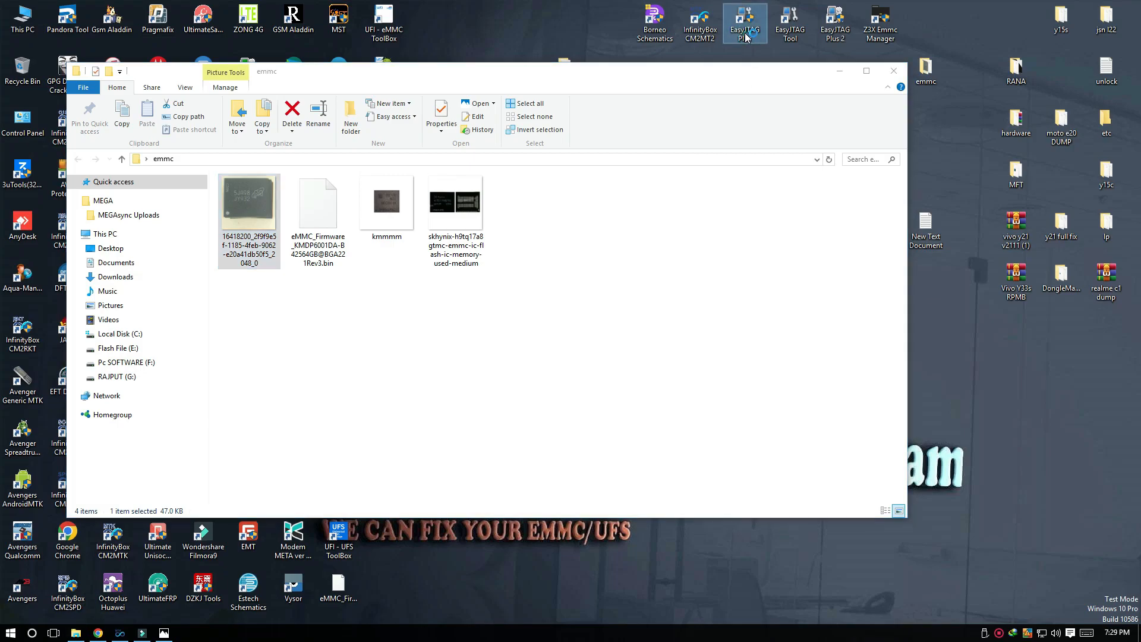
pyautogui.doubleClick(746, 37)
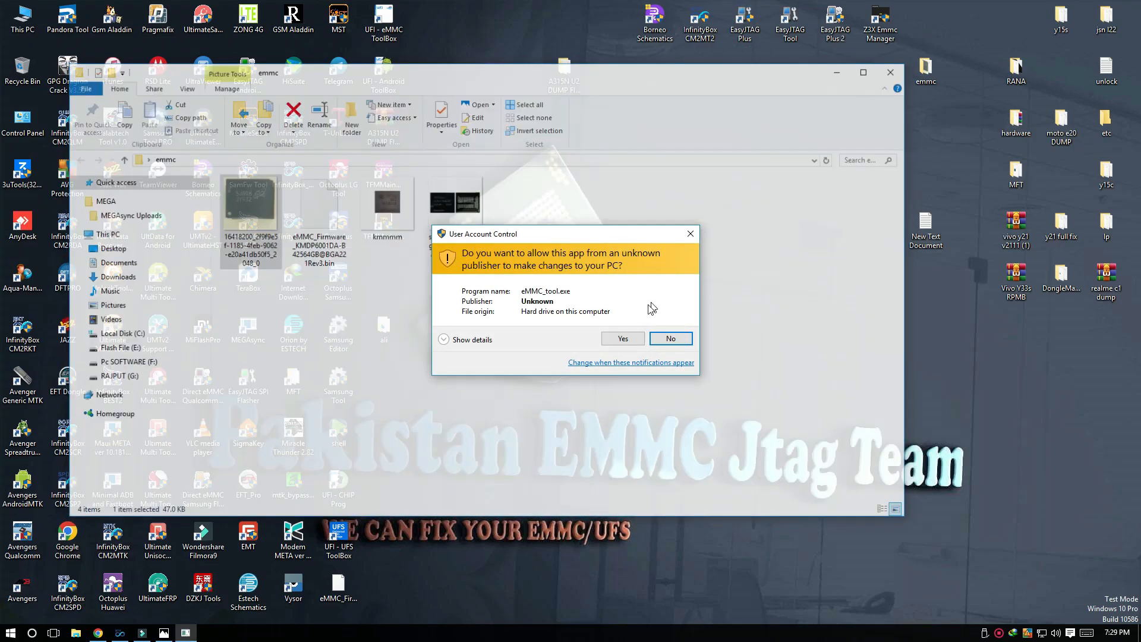
pyautogui.click(623, 338)
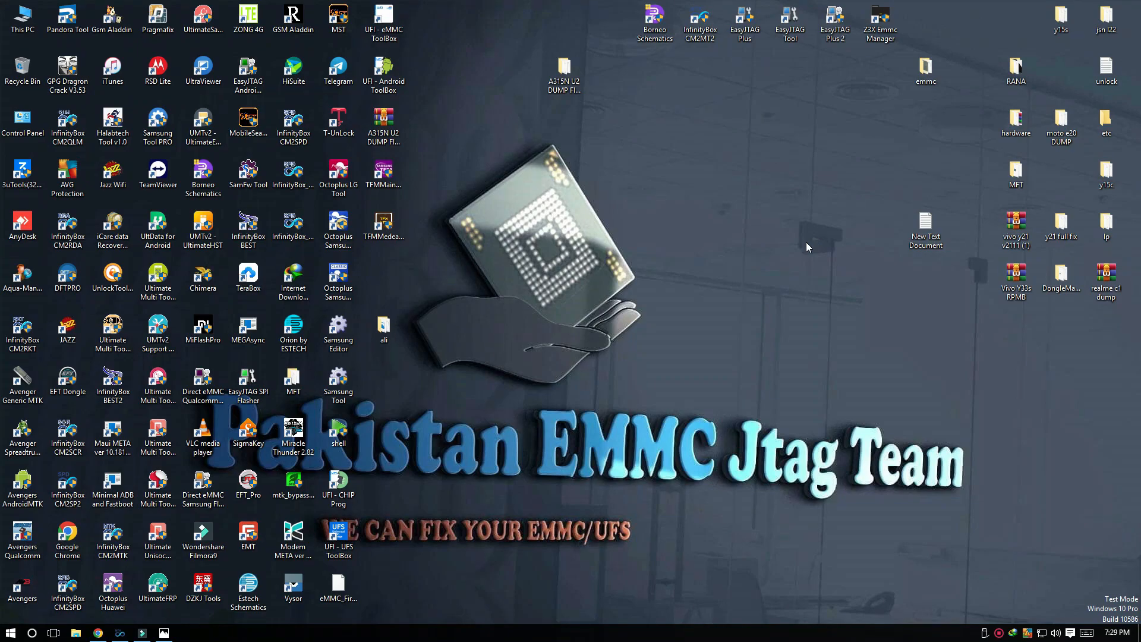
pyautogui.rightClick(753, 243)
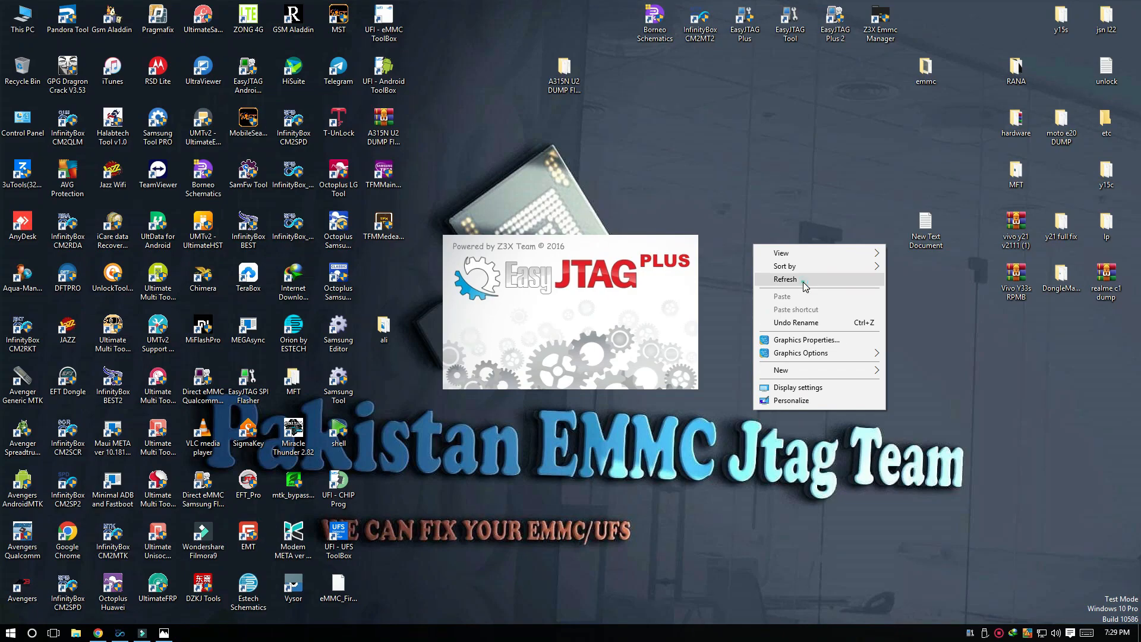
pyautogui.click(796, 280)
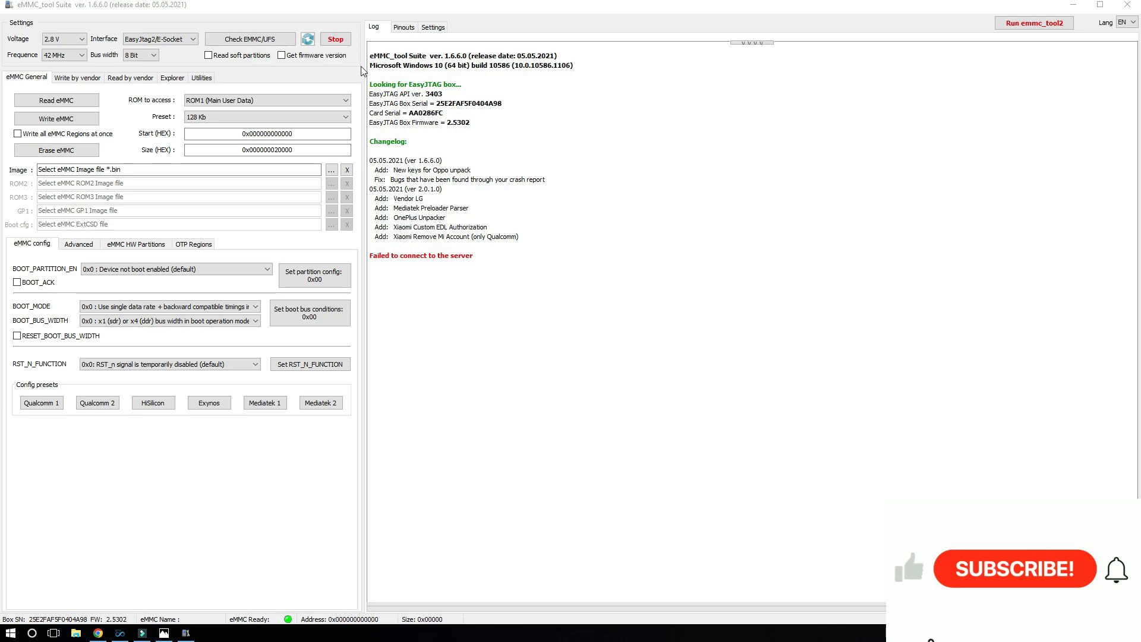
pyautogui.click(1098, 6)
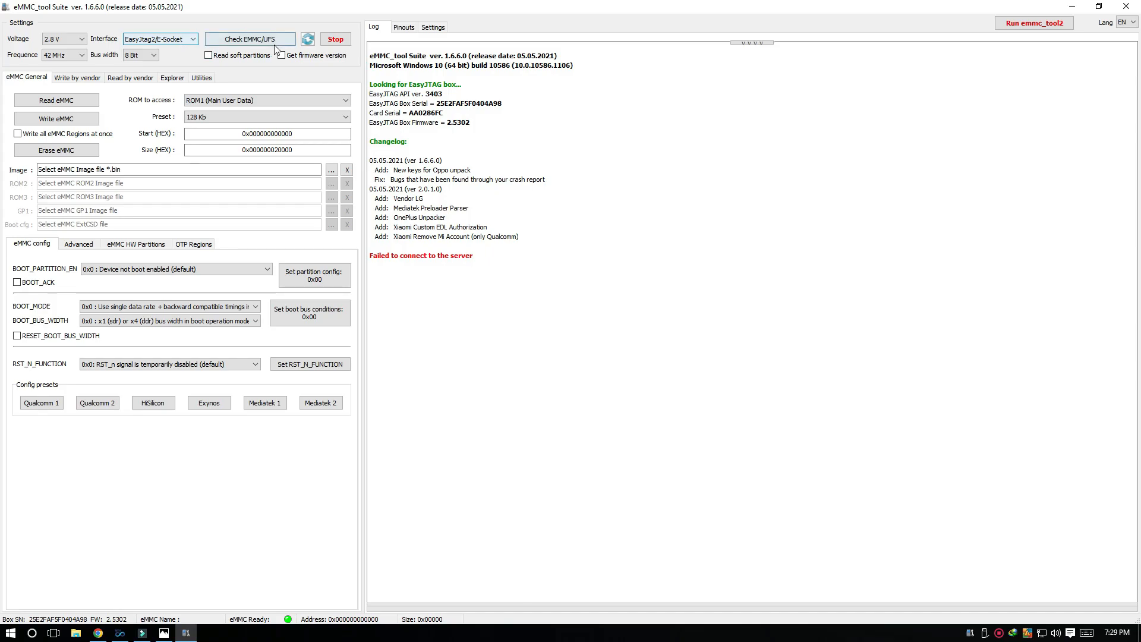
# Step: Scan the E-Socket pin connections and check the connected eMMC chip to read its device information
pyautogui.click(308, 40)
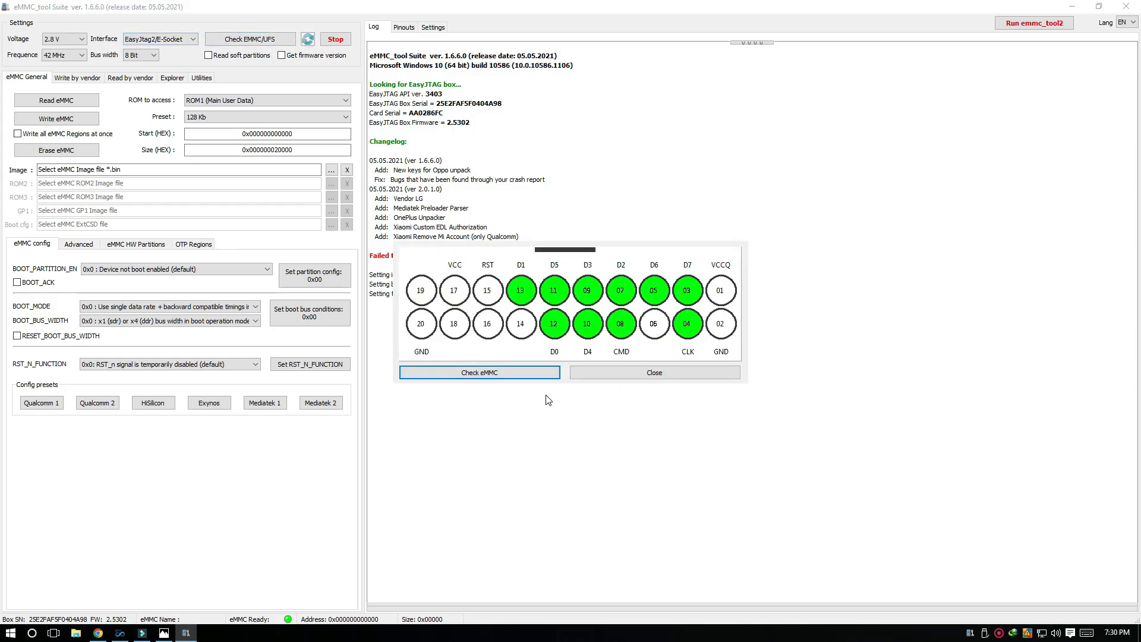
pyautogui.click(504, 377)
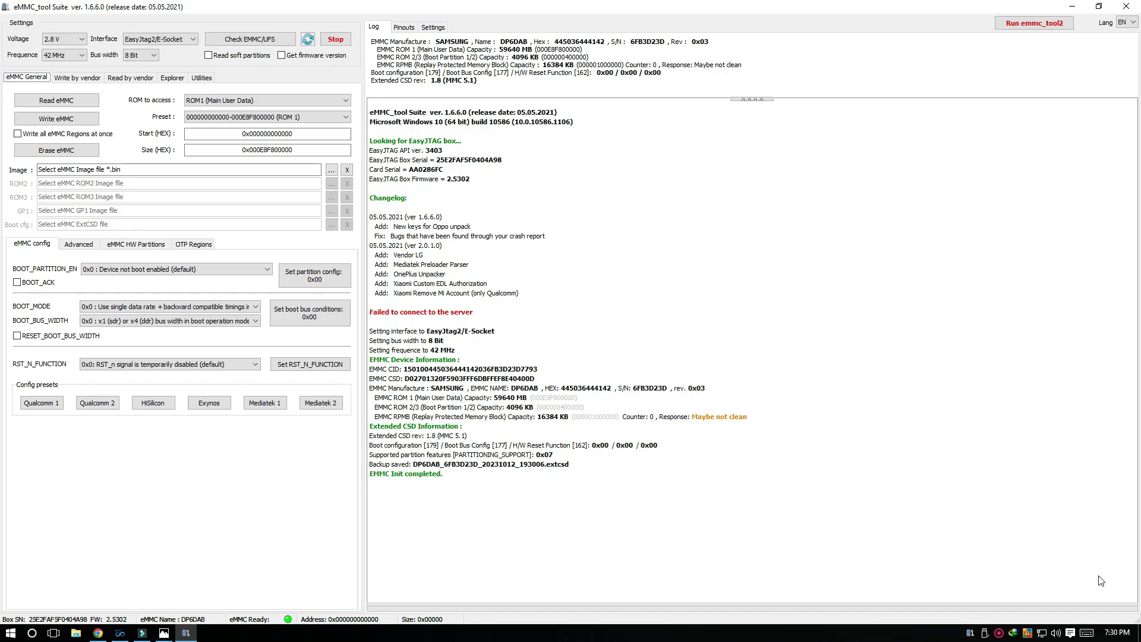
pyautogui.rightClick(999, 635)
pyautogui.click(1012, 624)
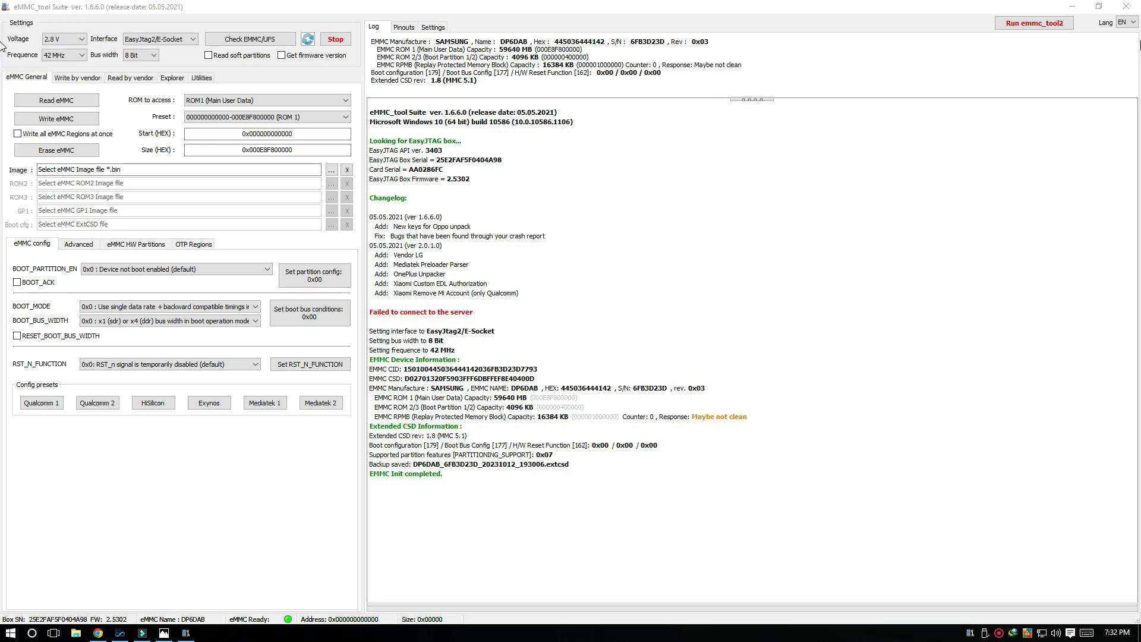
# Step: Close eMMC_tool Suite, launch EasyJTAG Tool maximized, and open its eMMC functions
pyautogui.click(1125, 8)
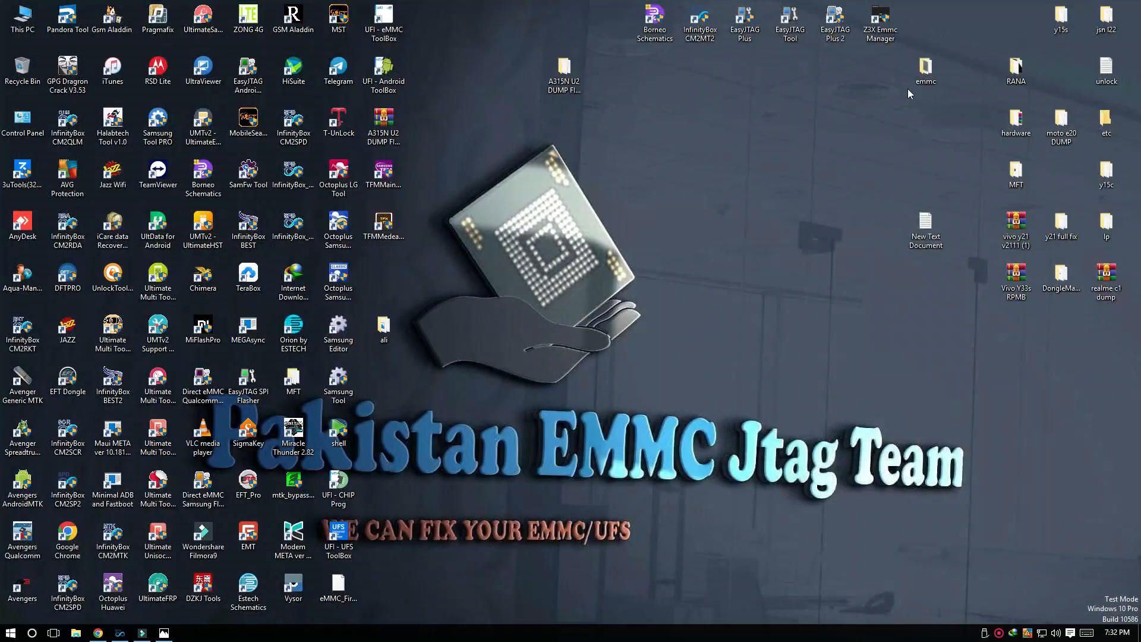
pyautogui.doubleClick(790, 18)
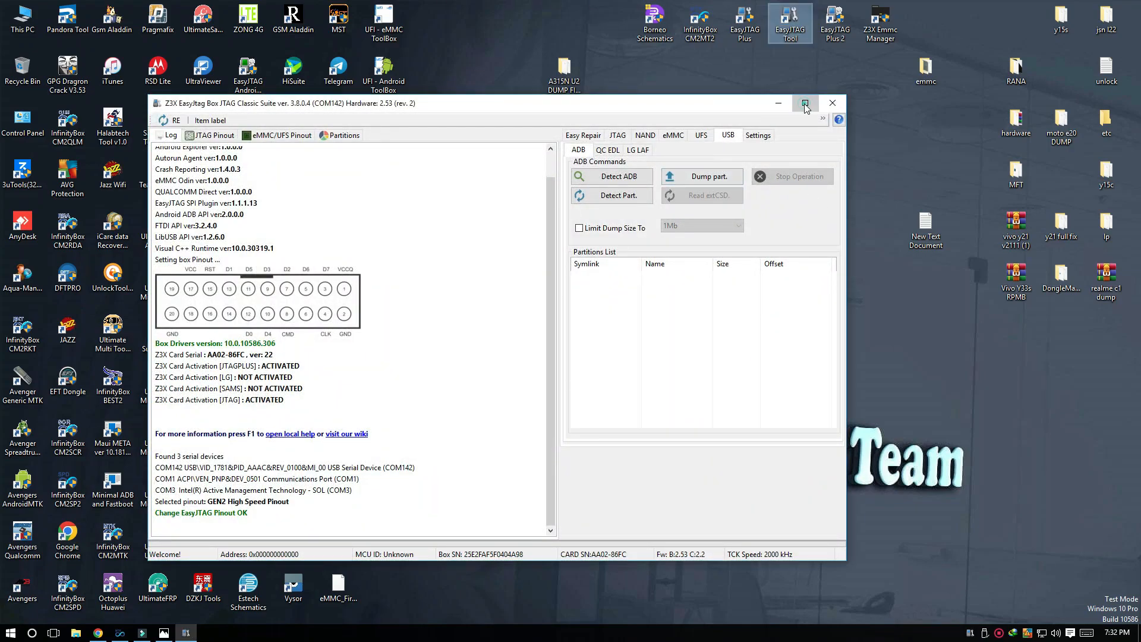
pyautogui.click(800, 106)
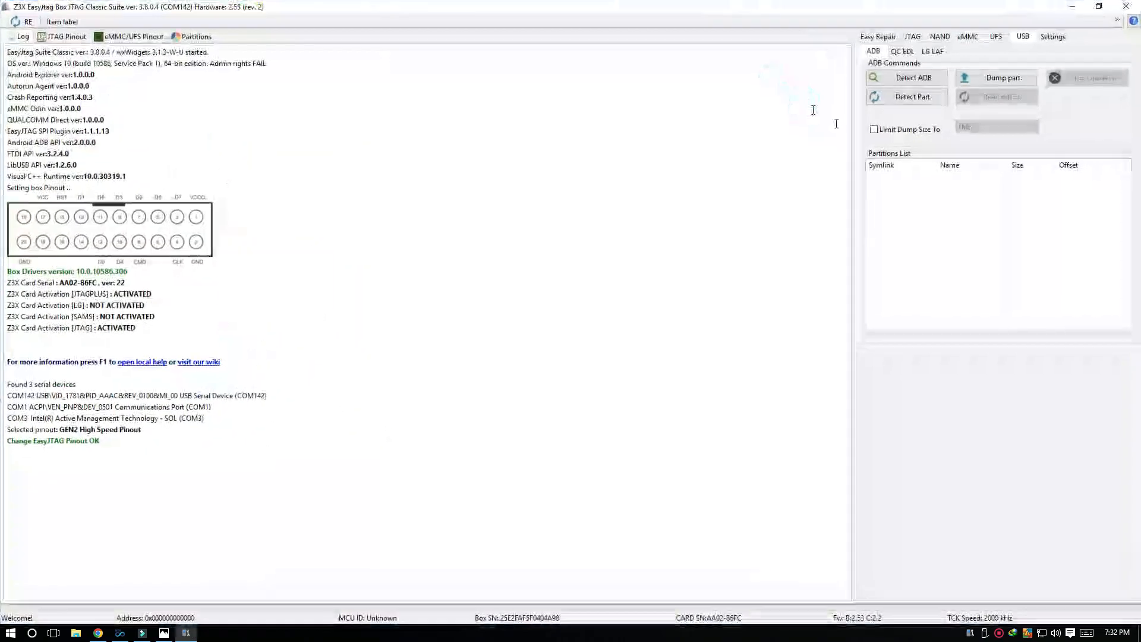
pyautogui.click(968, 37)
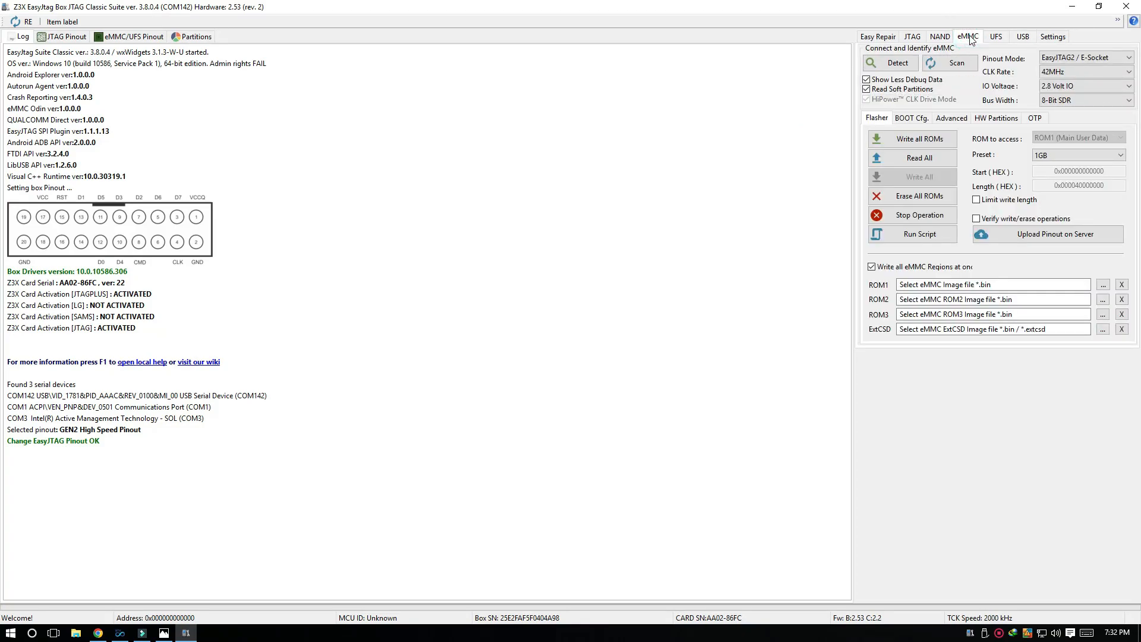
# Step: Scan the socket pin connections and detect the eMMC to read its device and possible IC names
pyautogui.click(948, 64)
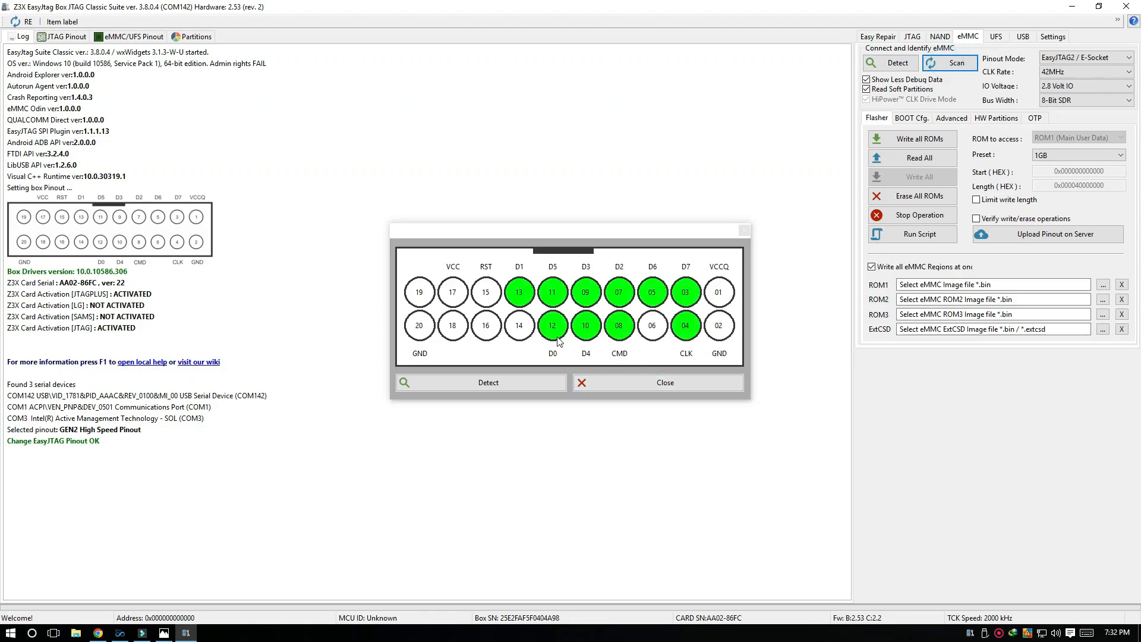
pyautogui.click(500, 383)
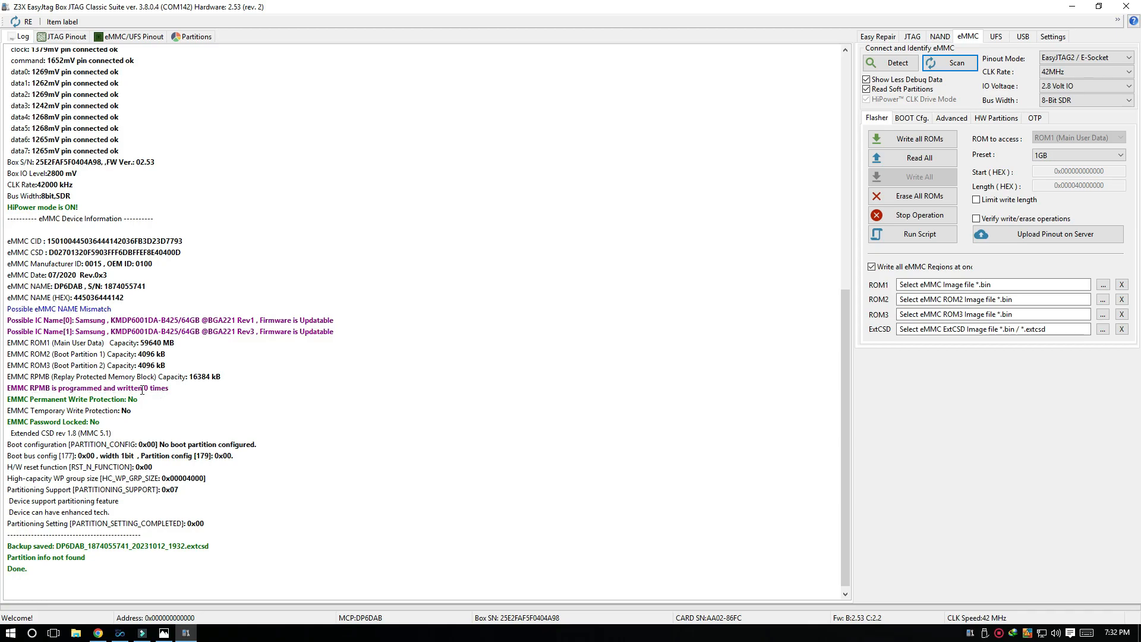
pyautogui.click(165, 390)
pyautogui.click(951, 117)
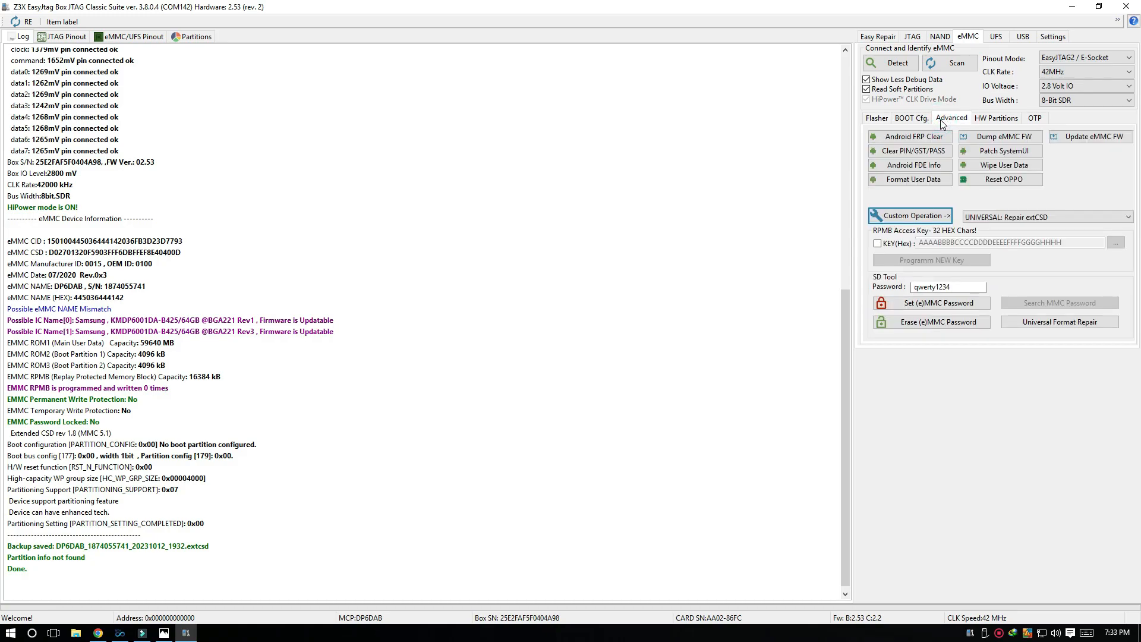
pyautogui.click(994, 141)
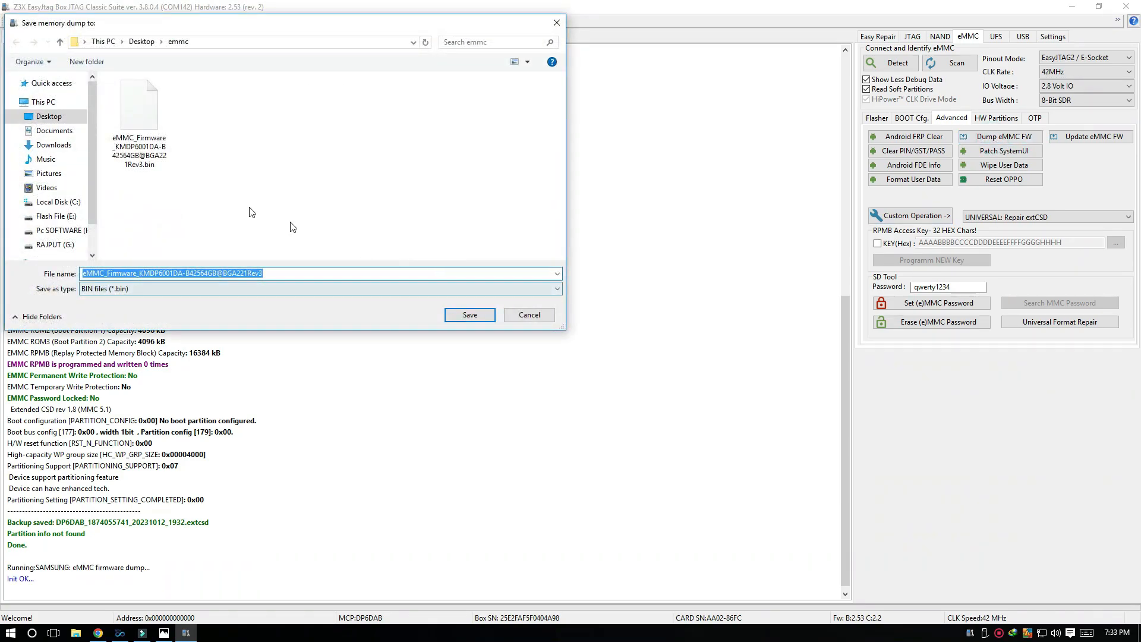
pyautogui.click(162, 160)
pyautogui.rightClick(249, 108)
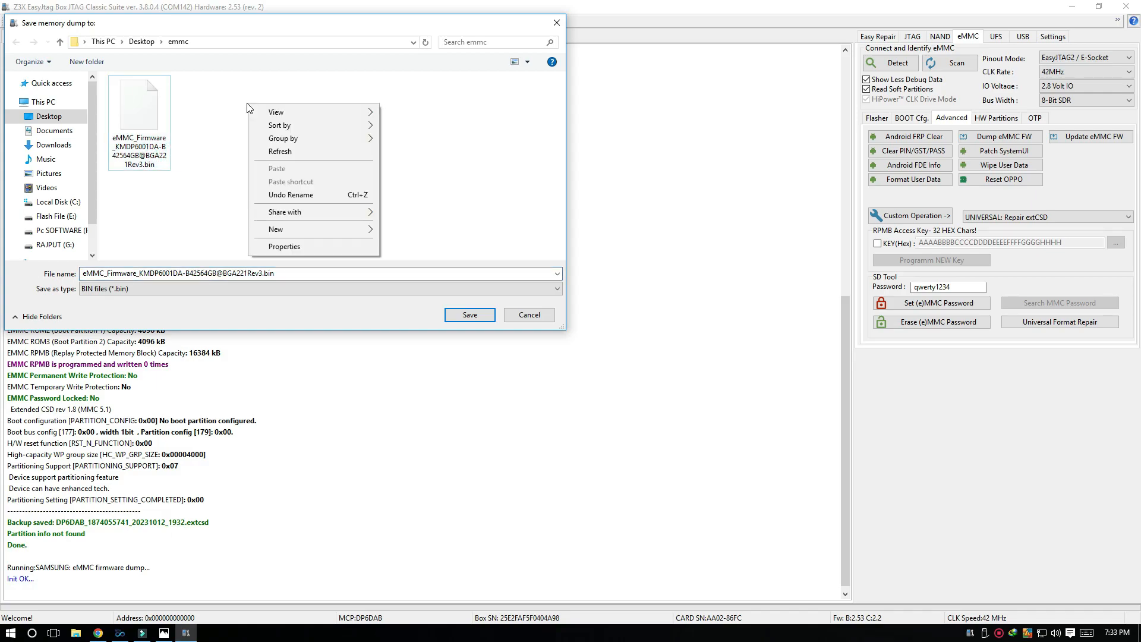
pyautogui.moveTo(319, 230)
pyautogui.click(407, 231)
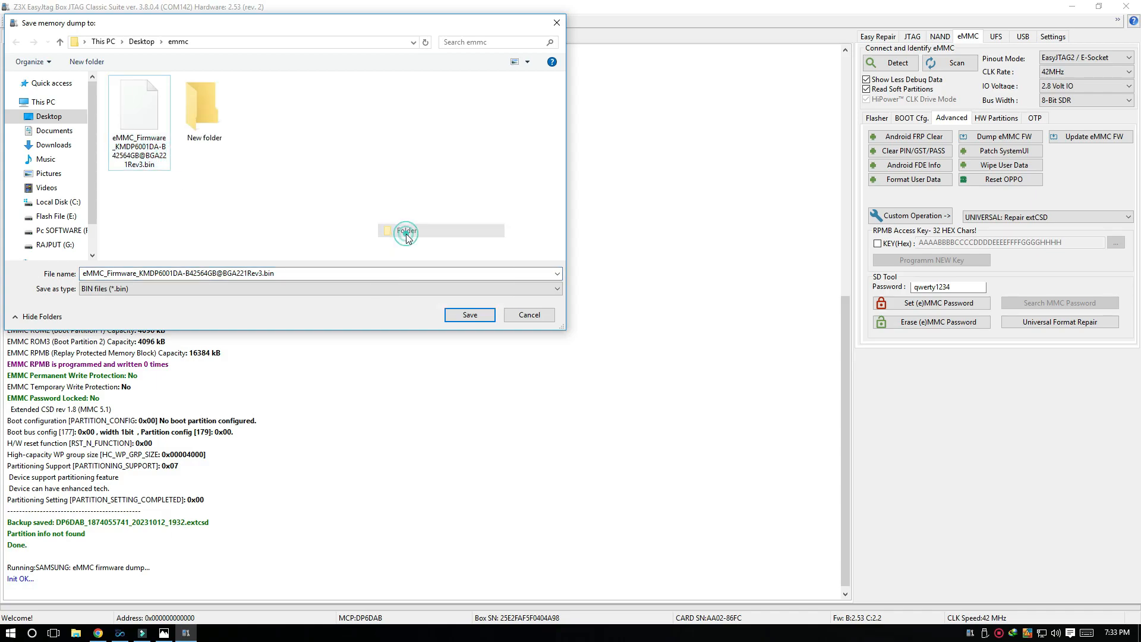
pyautogui.click(162, 113)
pyautogui.doubleClick(162, 113)
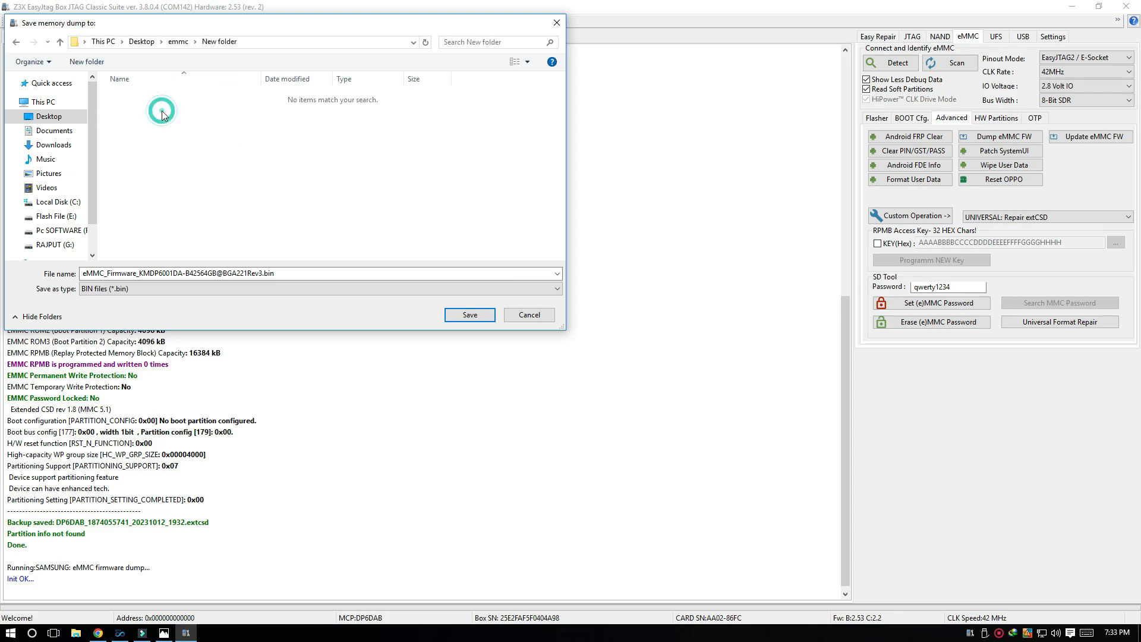
pyautogui.click(470, 315)
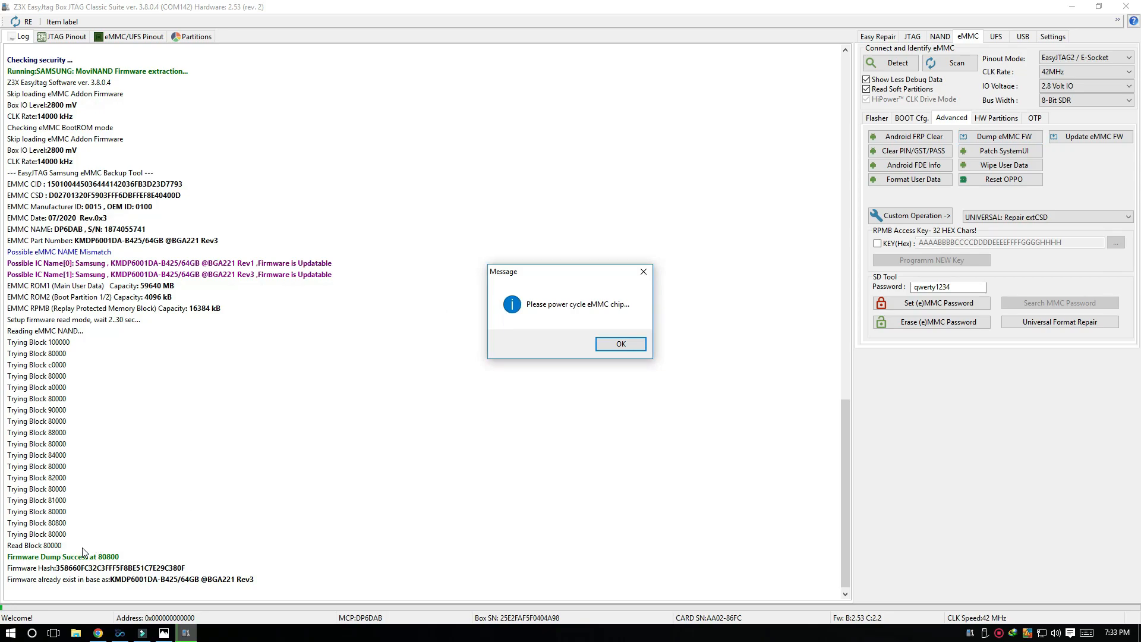
pyautogui.click(635, 344)
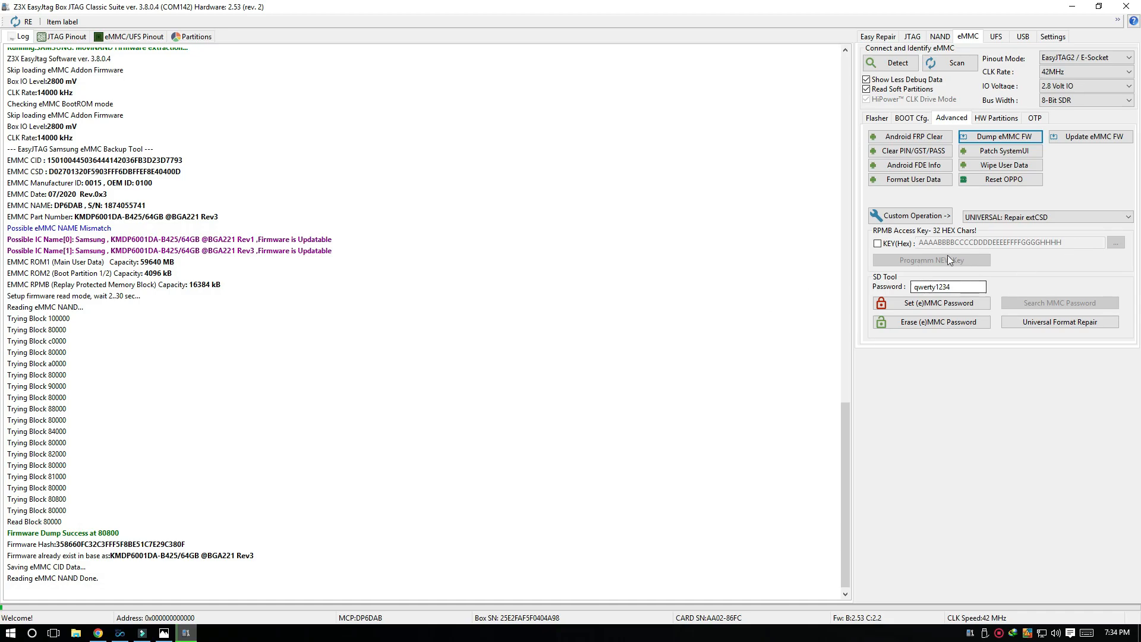
pyautogui.click(1082, 137)
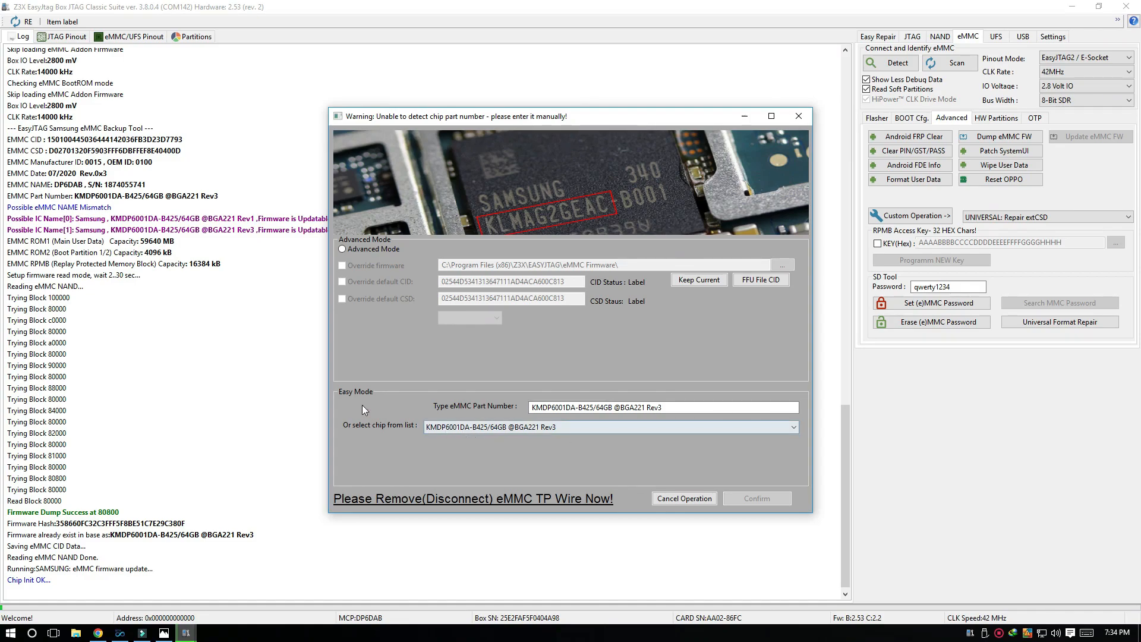
pyautogui.click(667, 408)
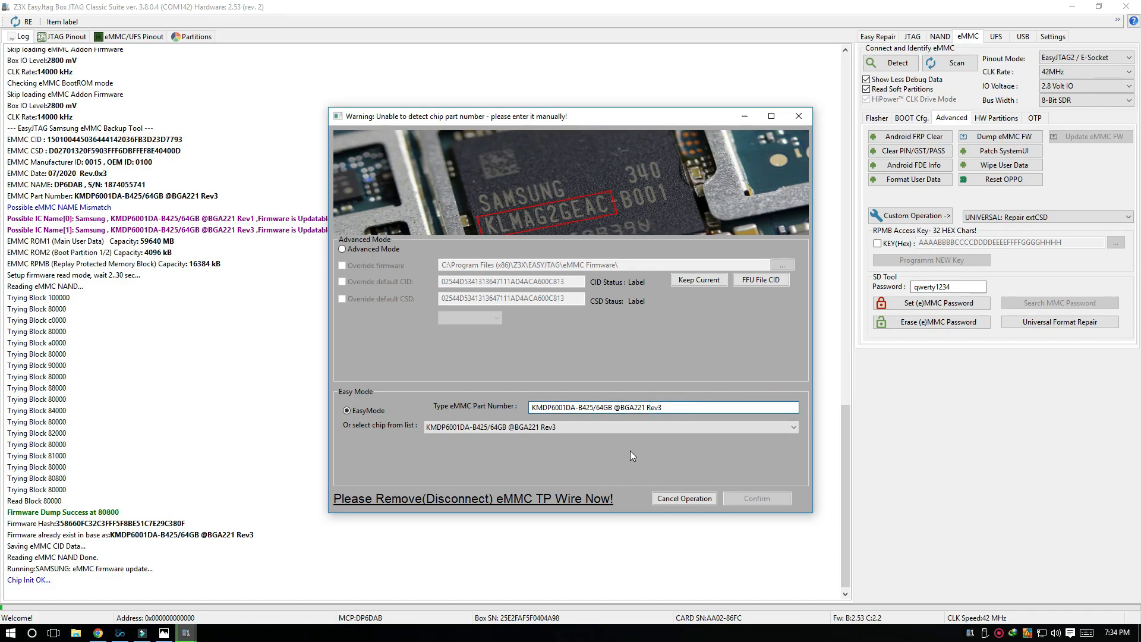
pyautogui.click(708, 426)
pyautogui.click(536, 439)
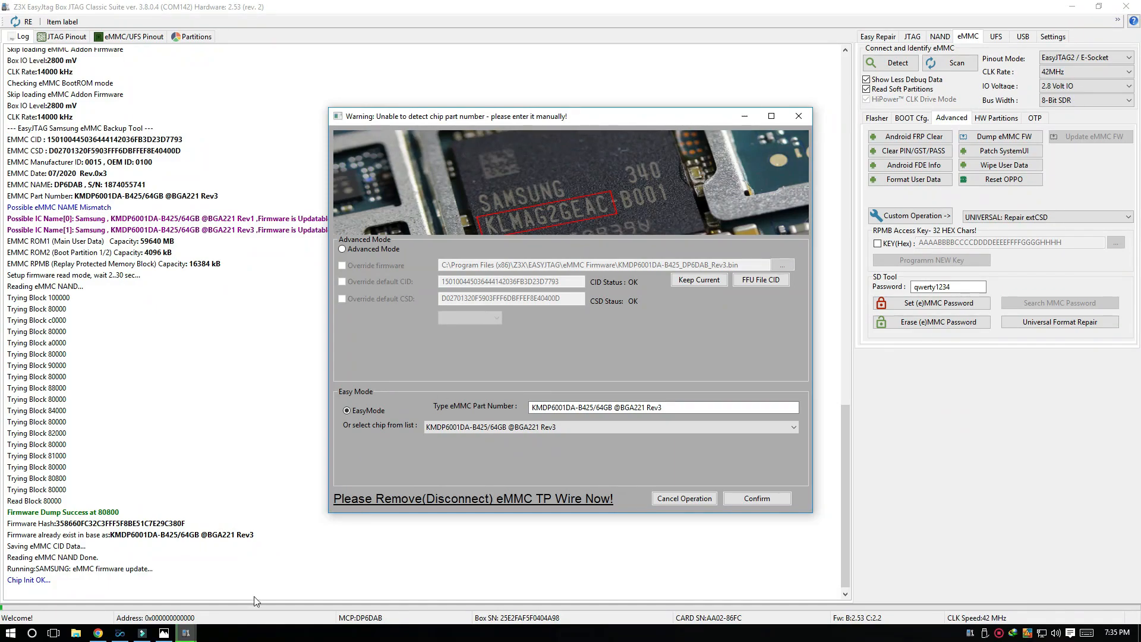
# Step: Check the chip marking in the kmmmm.jpg photo, and switch the firmware update to Advanced Mode
pyautogui.click(163, 632)
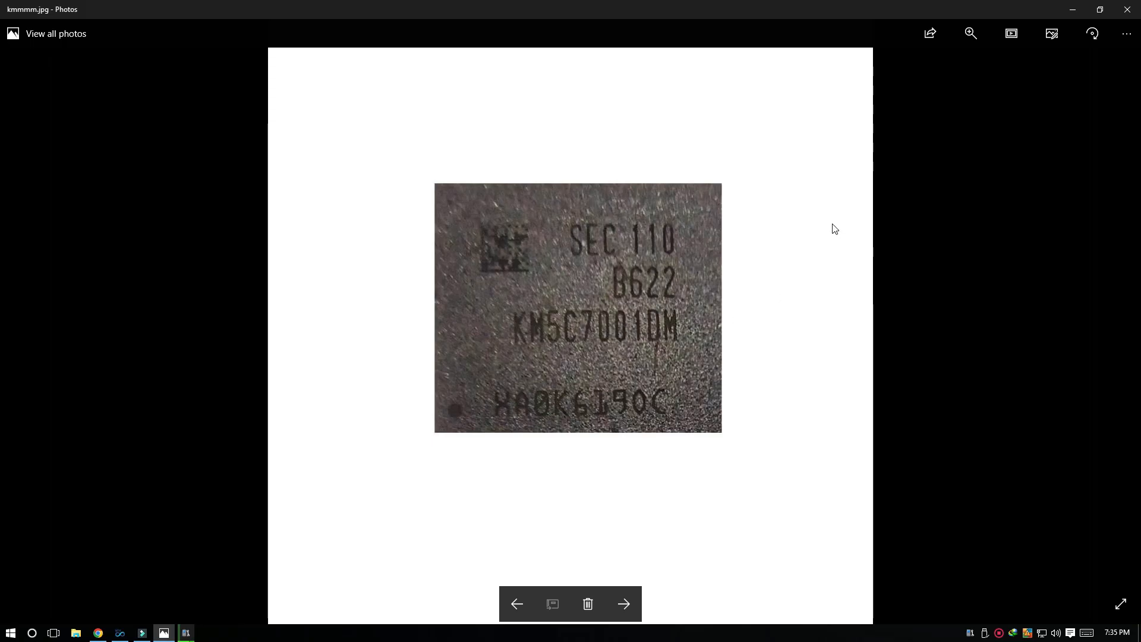
pyautogui.click(1072, 9)
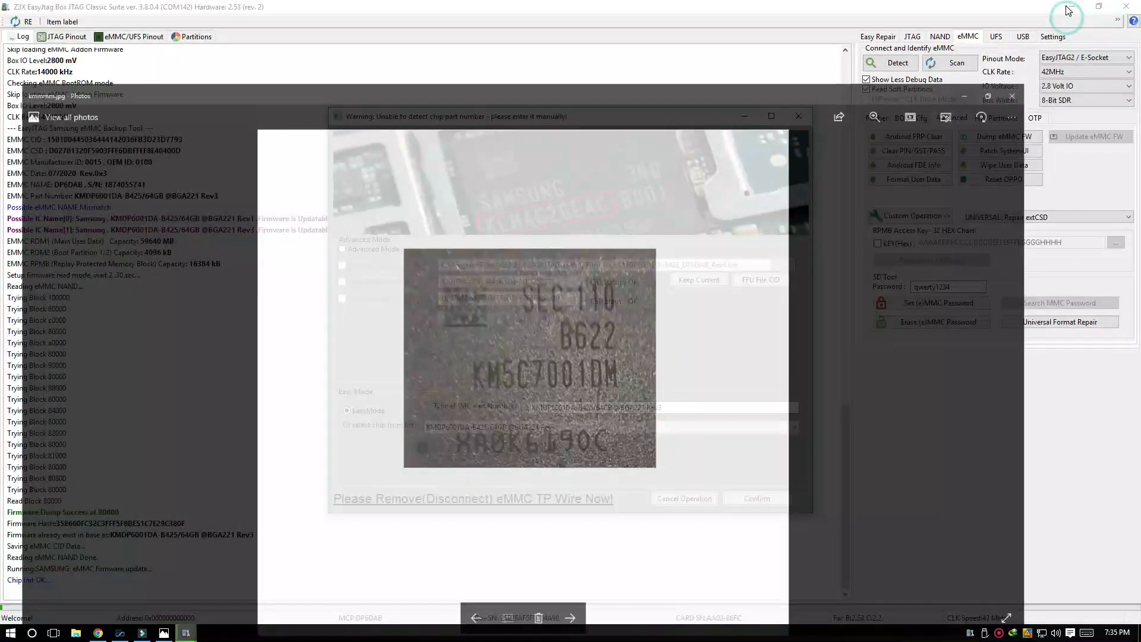
pyautogui.click(382, 250)
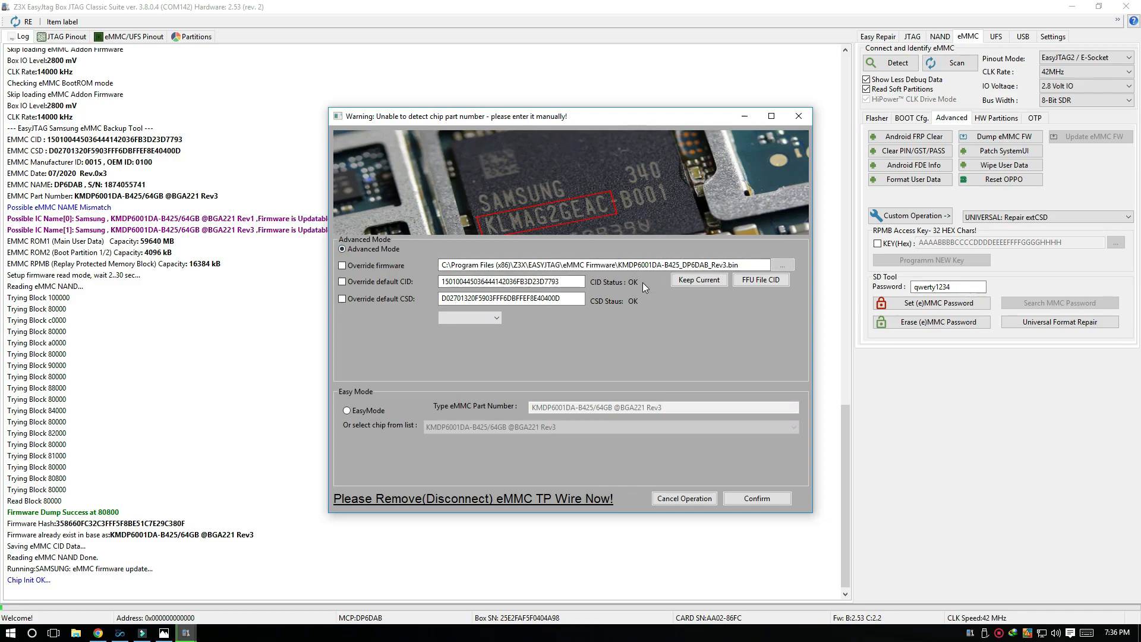
# Step: Enable the firmware override and look through the installed eMMC Firmware folder for replacement bin files
pyautogui.click(356, 266)
pyautogui.click(784, 265)
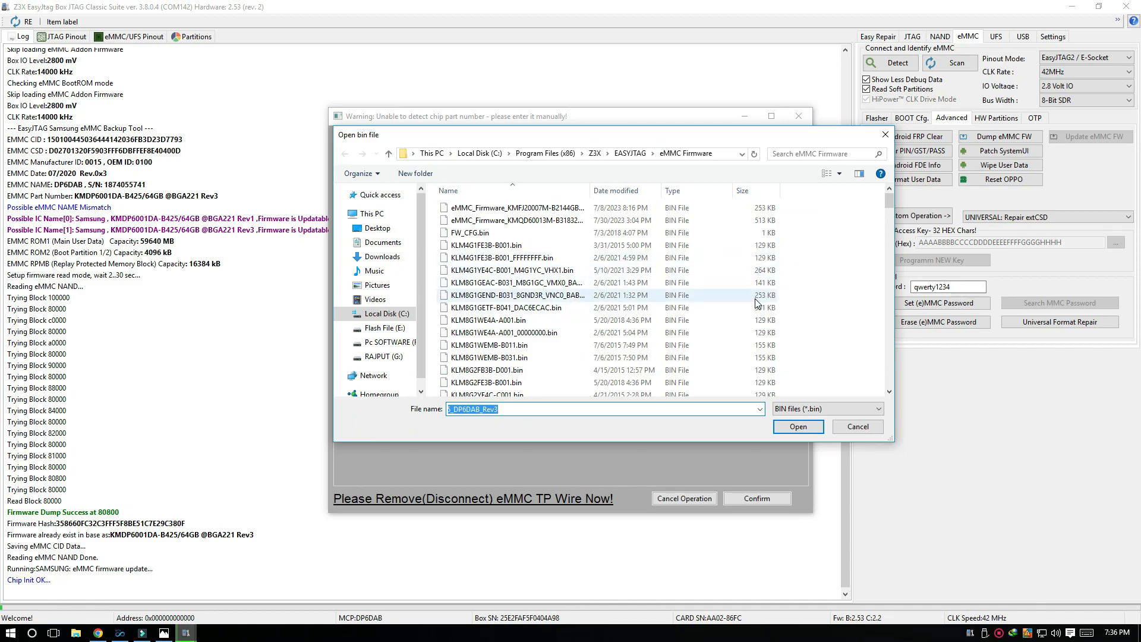
pyautogui.scroll(-6, 757, 304)
pyautogui.scroll(-8, 757, 303)
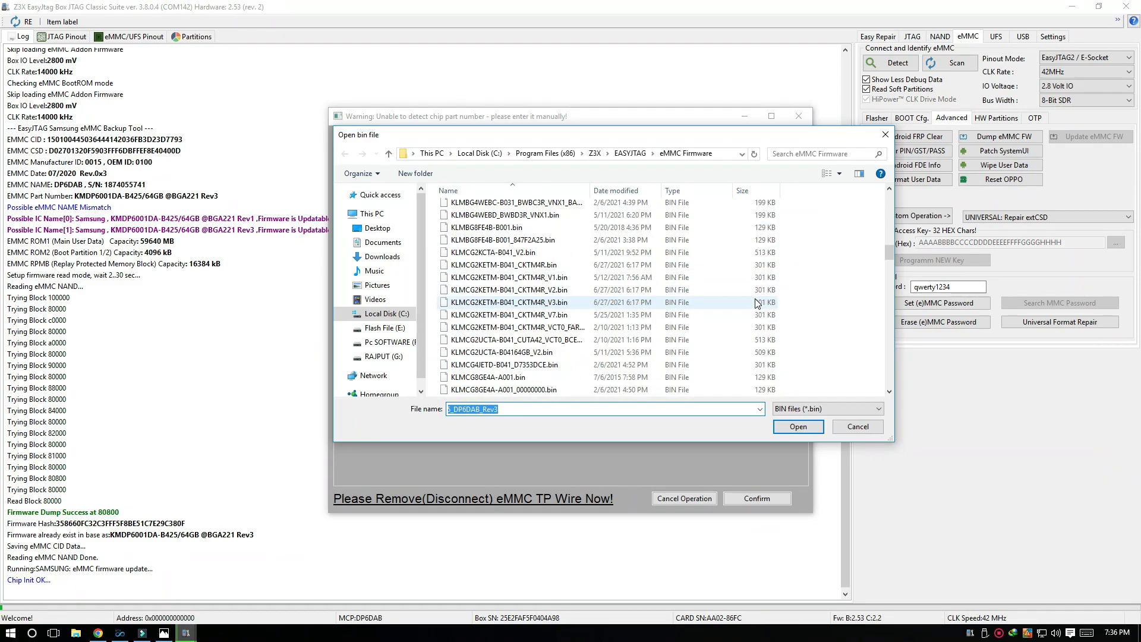
pyautogui.scroll(-6, 757, 299)
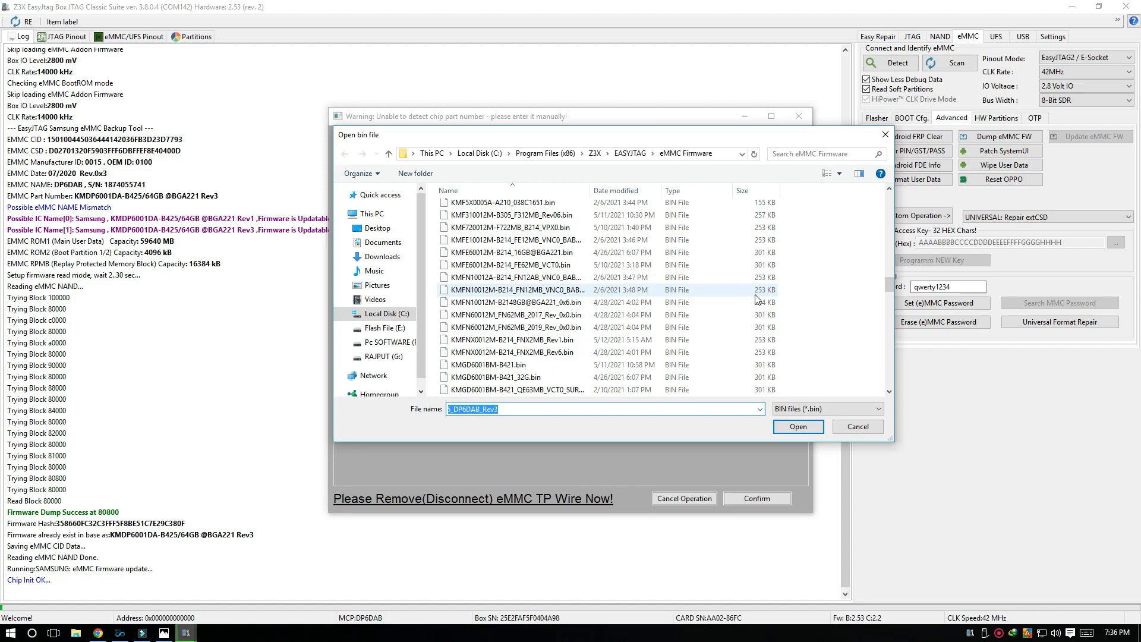
pyautogui.scroll(-7, 757, 299)
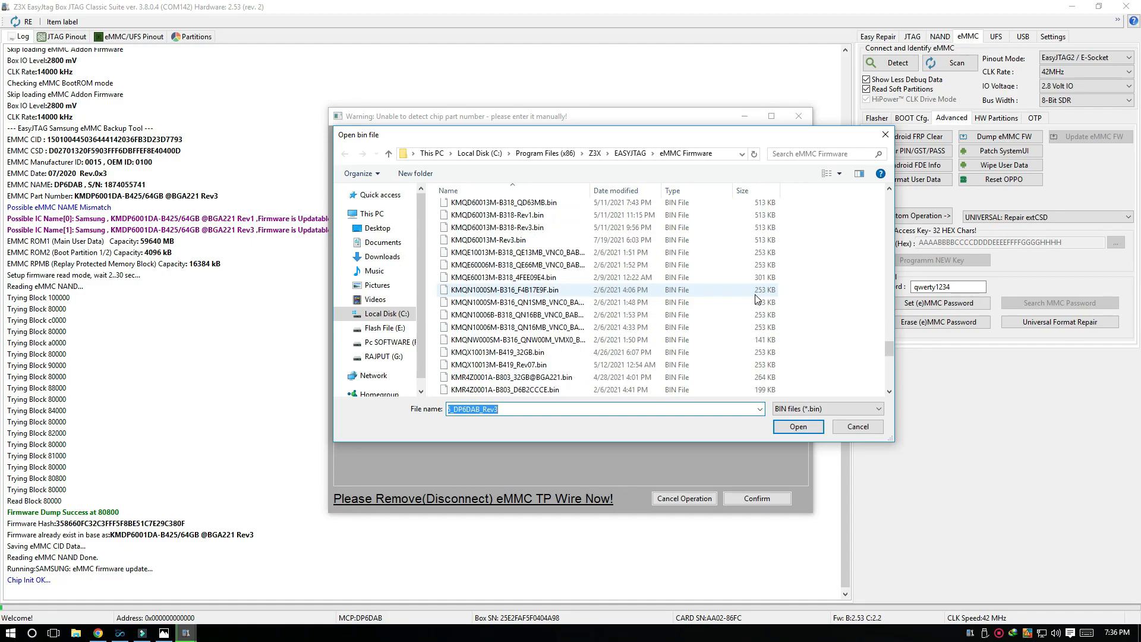
pyautogui.scroll(-3, 757, 299)
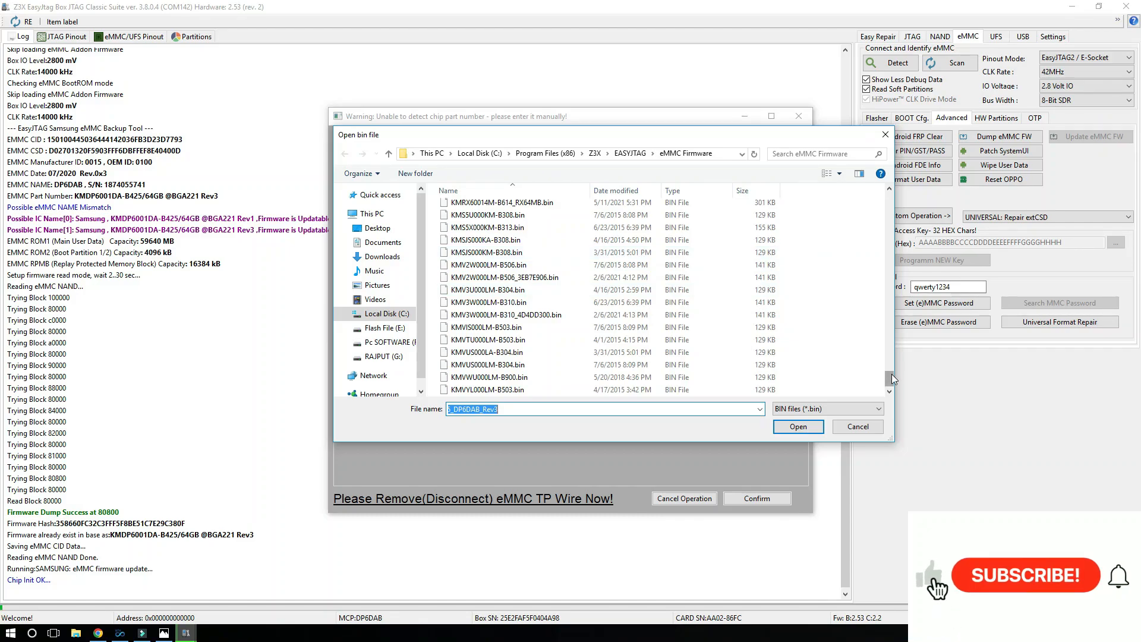
pyautogui.moveTo(891, 378); pyautogui.dragTo(889, 327)
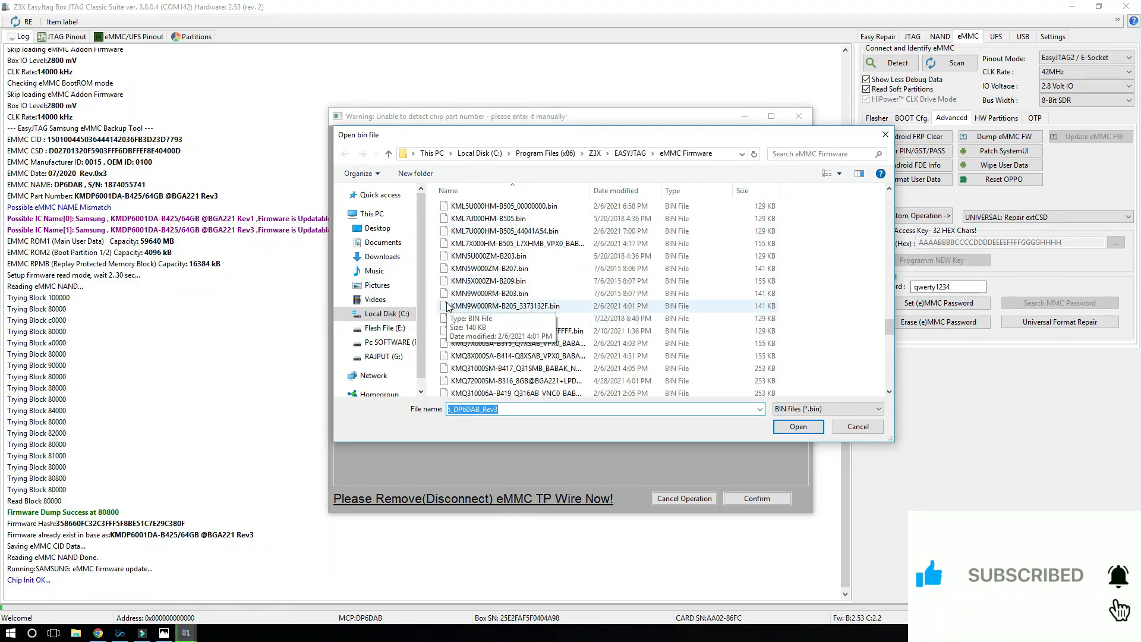
pyautogui.click(390, 233)
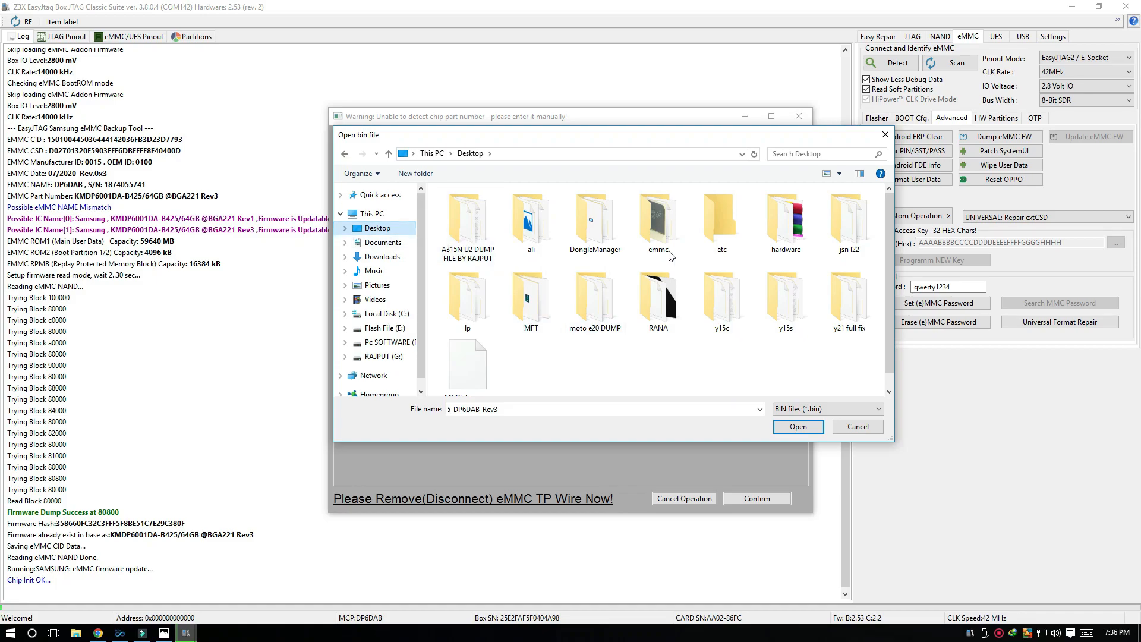
pyautogui.doubleClick(641, 242)
pyautogui.doubleClick(483, 240)
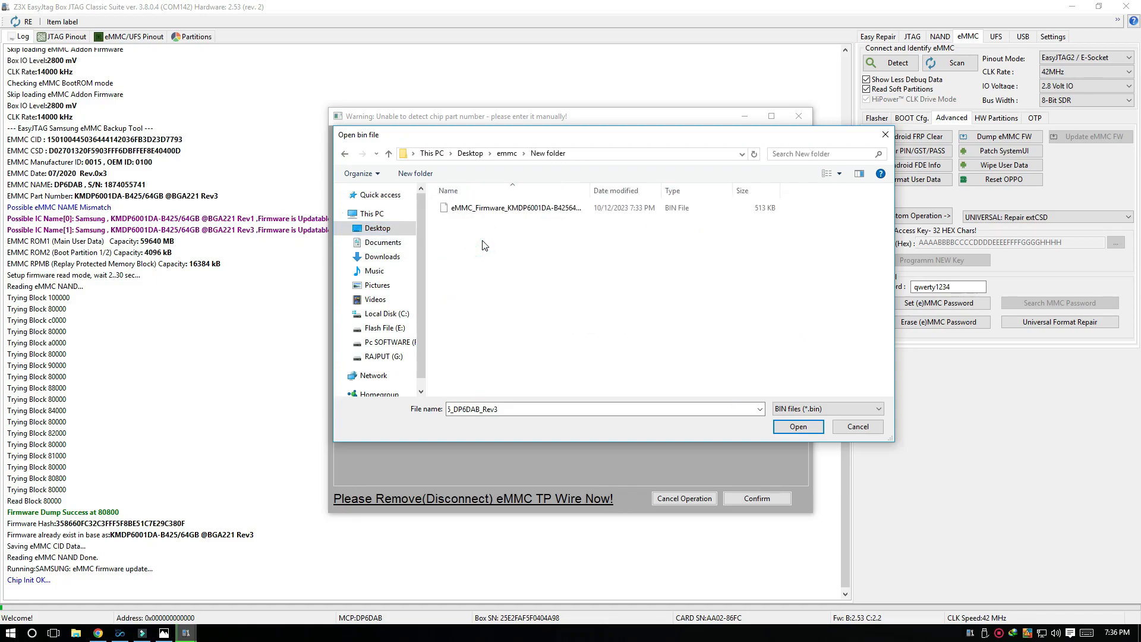
pyautogui.click(517, 216)
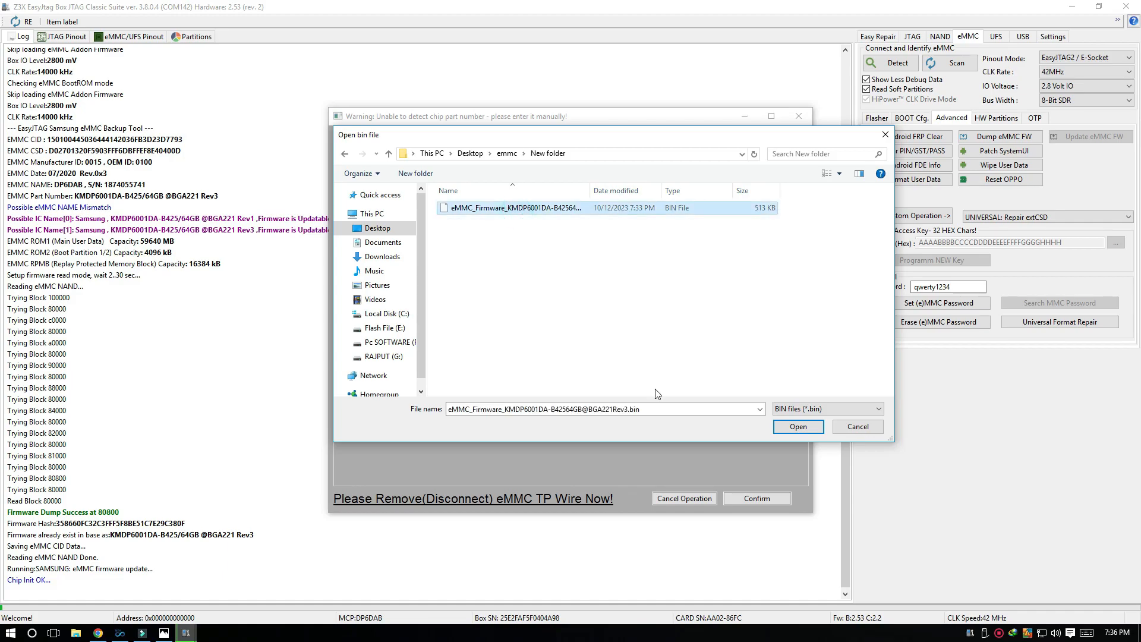
pyautogui.click(798, 427)
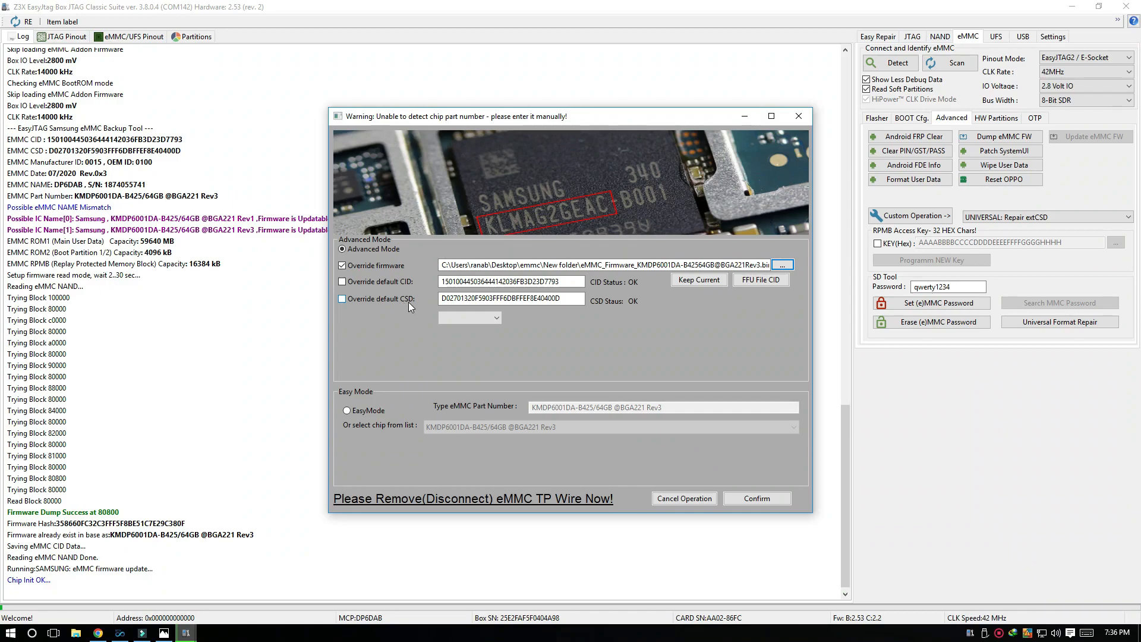
# Step: Override the default CID and CSD, confirm the firmware update, and choose to write the FFU
pyautogui.click(343, 282)
pyautogui.click(350, 299)
pyautogui.click(764, 499)
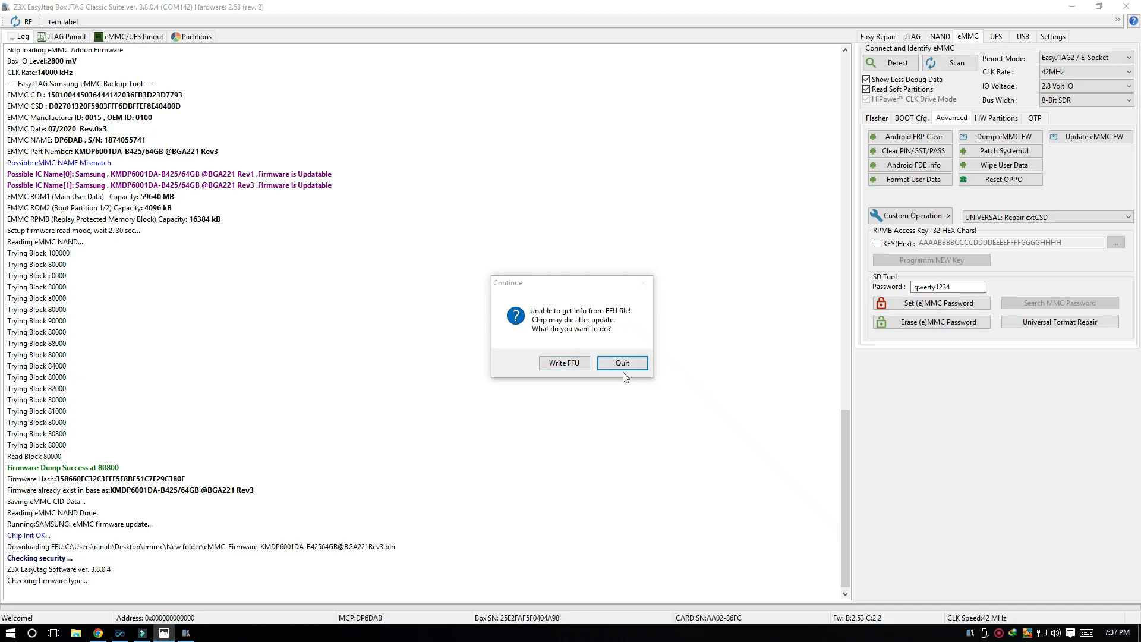
pyautogui.click(569, 365)
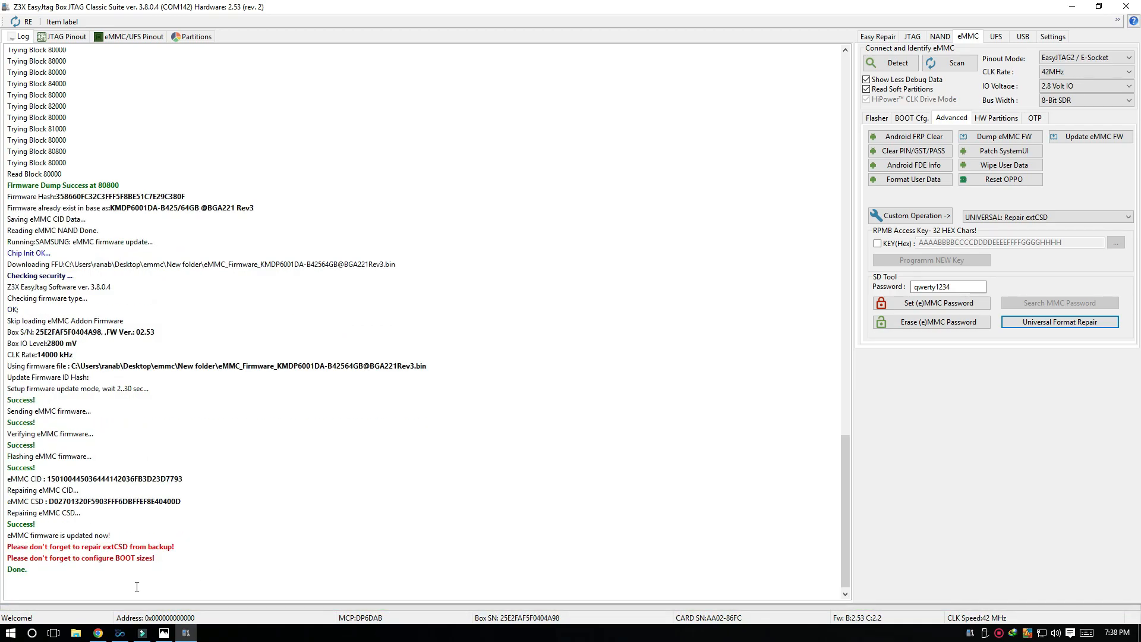
# Step: Review the end of the update log, detect the eMMC again, and examine its RPMB and write-protection status
pyautogui.moveTo(48, 580); pyautogui.dragTo(6, 554)
pyautogui.click(69, 582)
pyautogui.click(906, 63)
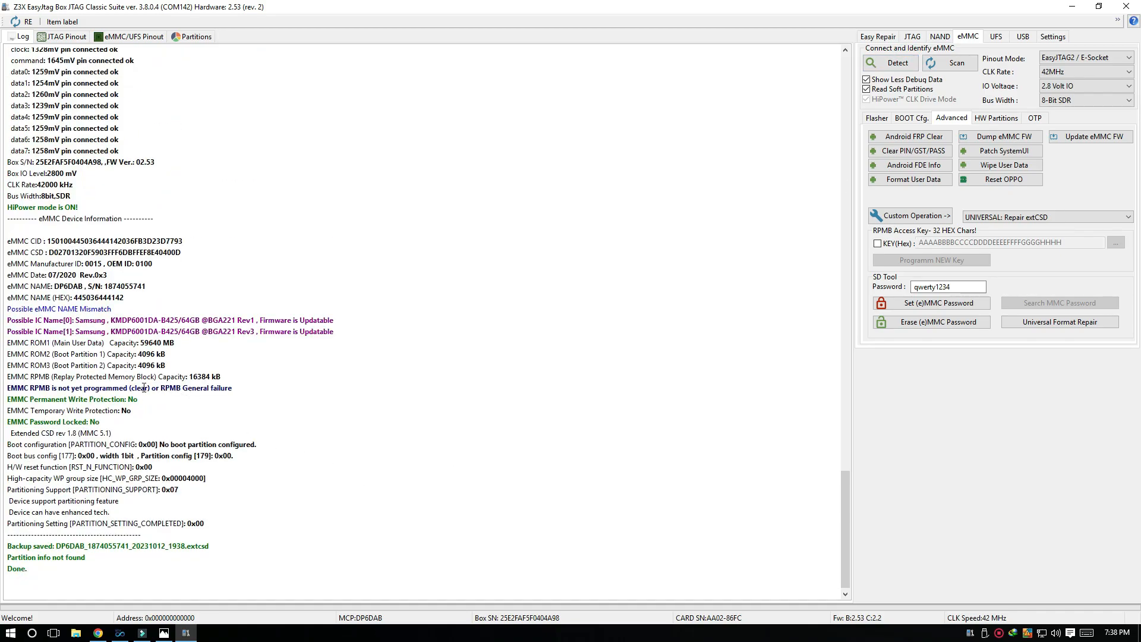
pyautogui.moveTo(155, 400); pyautogui.dragTo(255, 418)
pyautogui.moveTo(281, 549); pyautogui.dragTo(9, 535)
pyautogui.click(14, 389)
# Step: Switch from the classic suite to EasyJTAG Plus, check the eMMC there, and examine its RPMB counter and response
pyautogui.click(1125, 6)
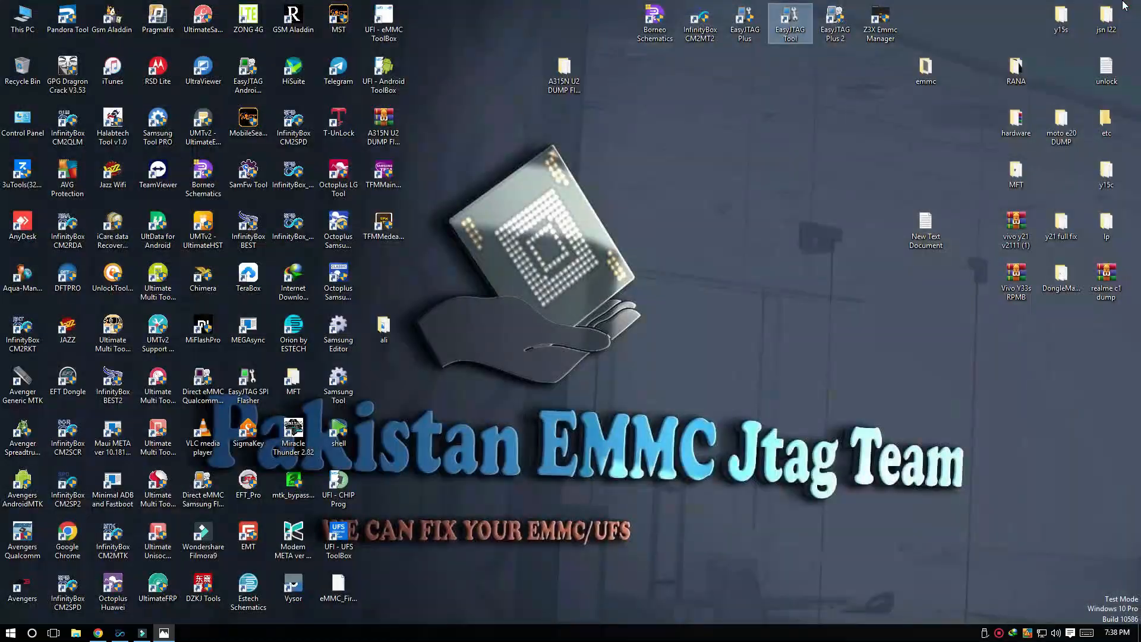
pyautogui.doubleClick(745, 23)
pyautogui.click(636, 336)
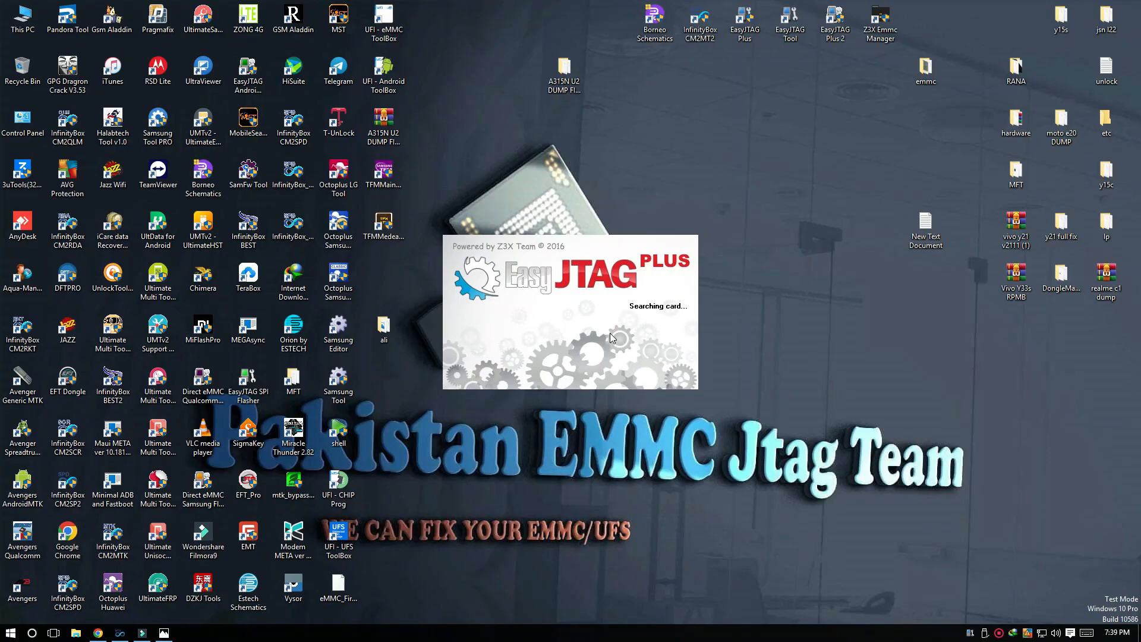
pyautogui.rightClick(704, 294)
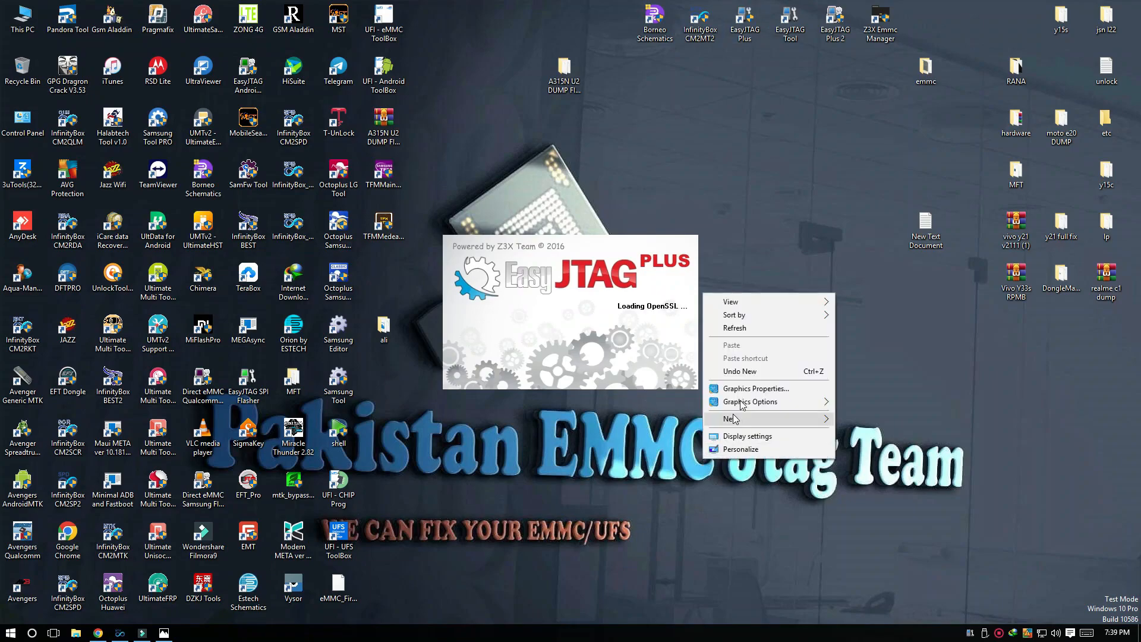
pyautogui.click(746, 328)
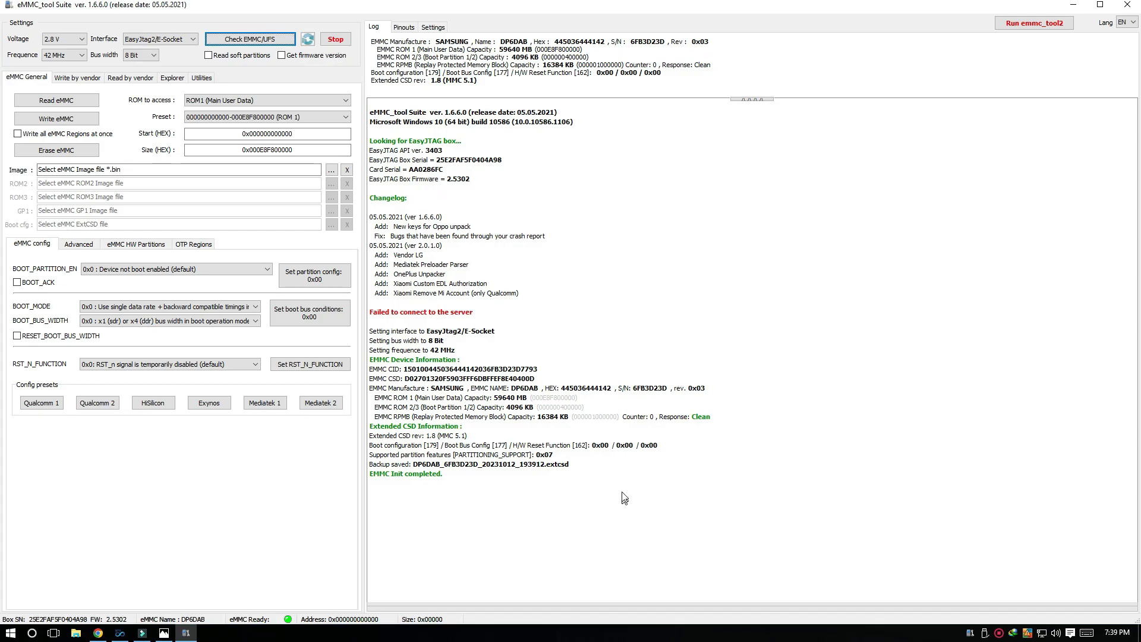
pyautogui.click(693, 421)
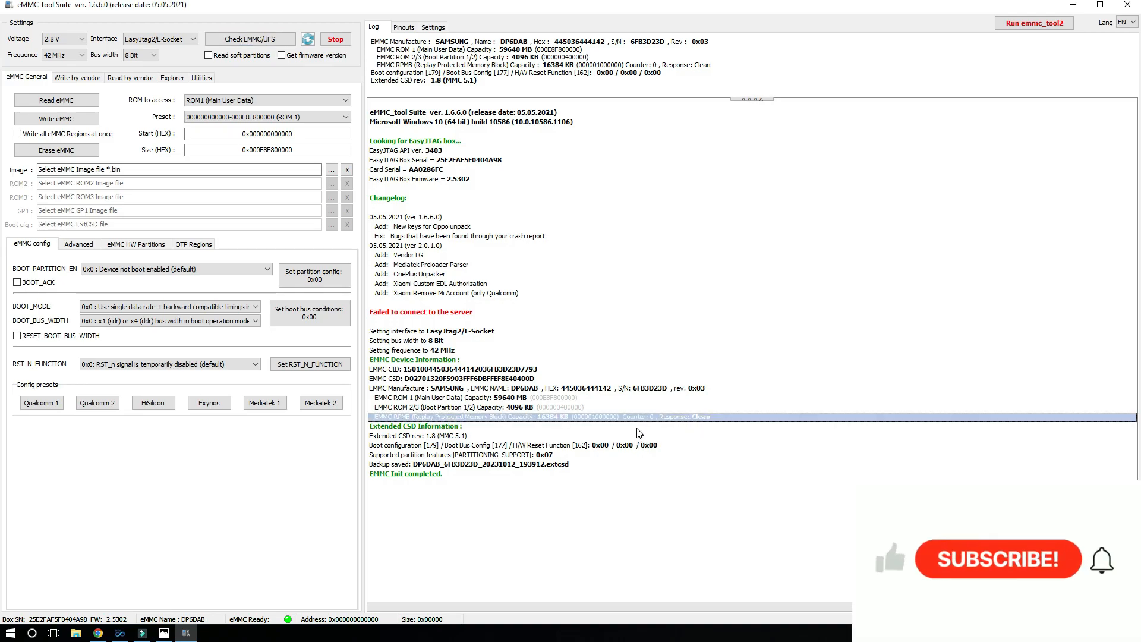
pyautogui.click(600, 487)
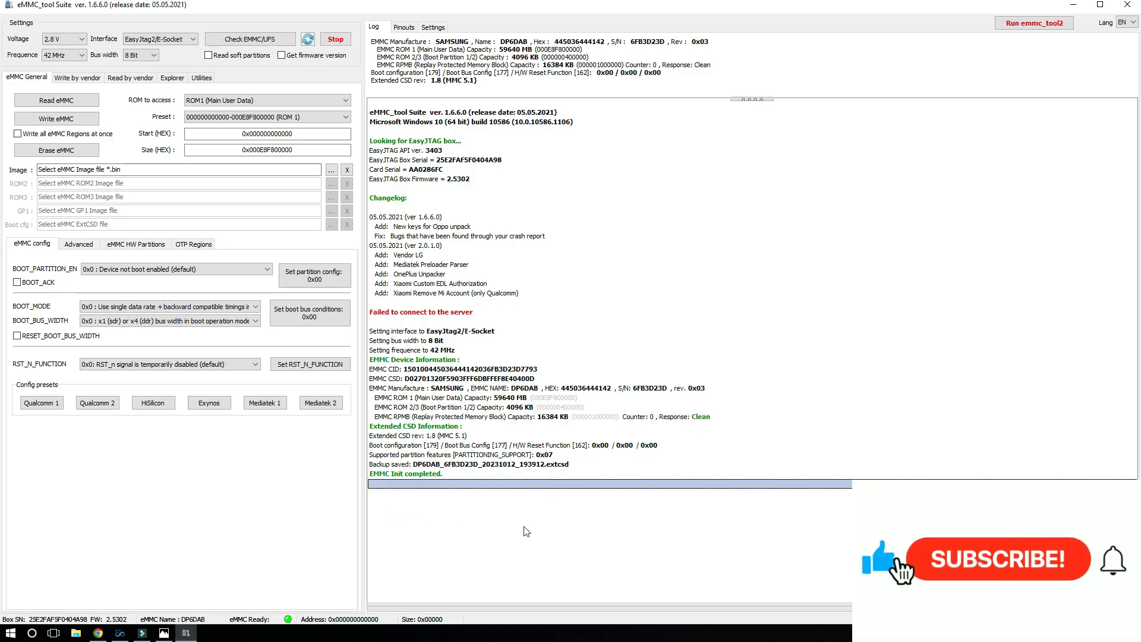